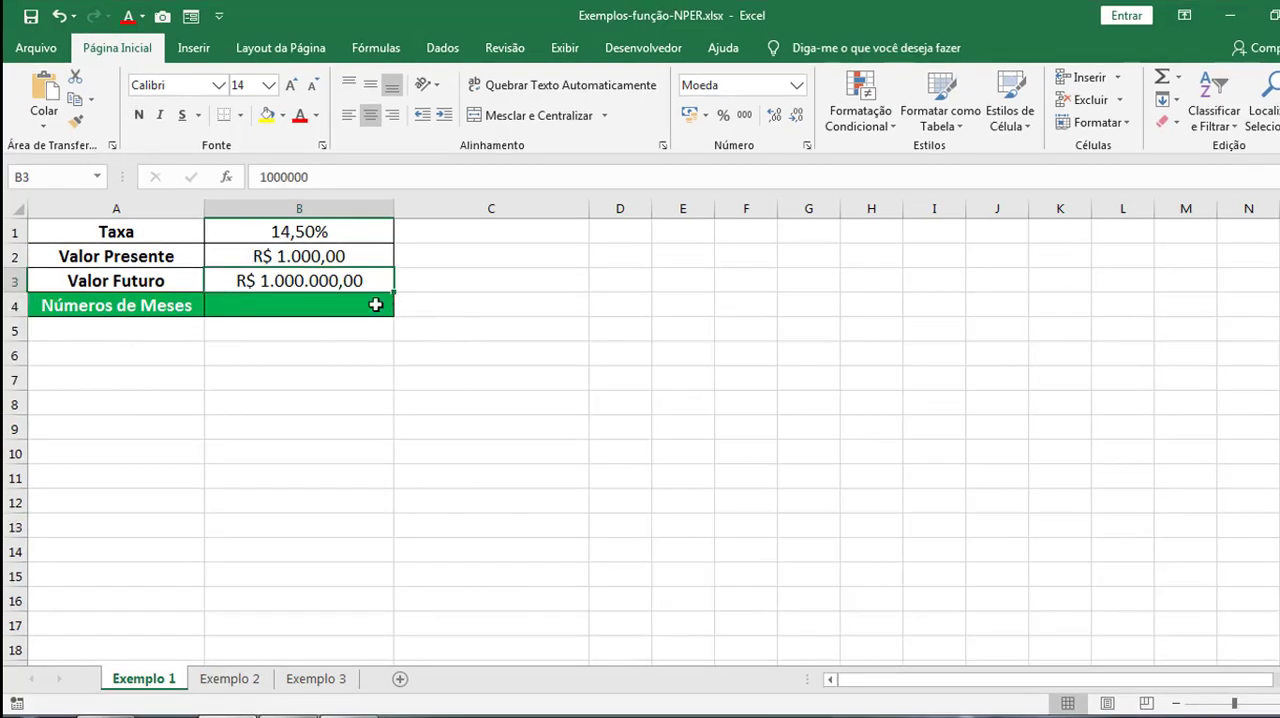
Start an NPER formula in cell B4 beside Números de Meses, using the rate in B1 divided by 12.
{"action": "left_click", "coordinate": [375, 304]}
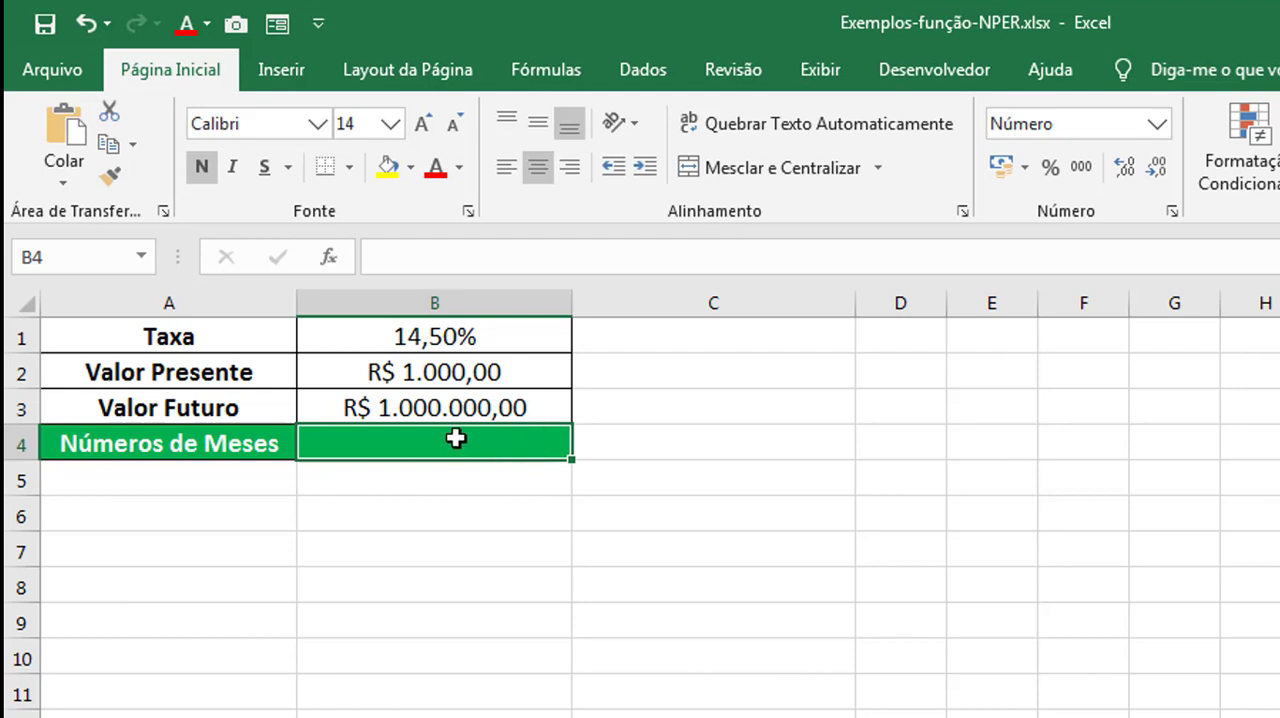
{"action": "double_click", "coordinate": [391, 445]}
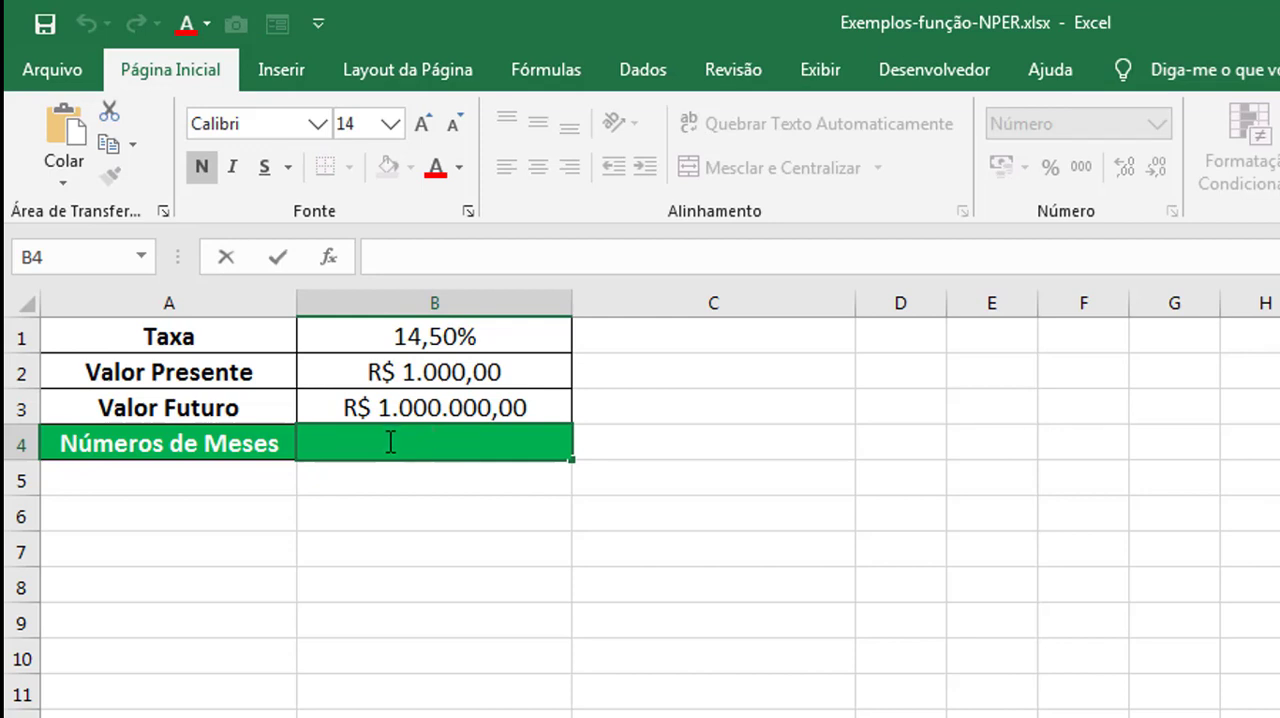
{"action": "type", "text": "=NP"}
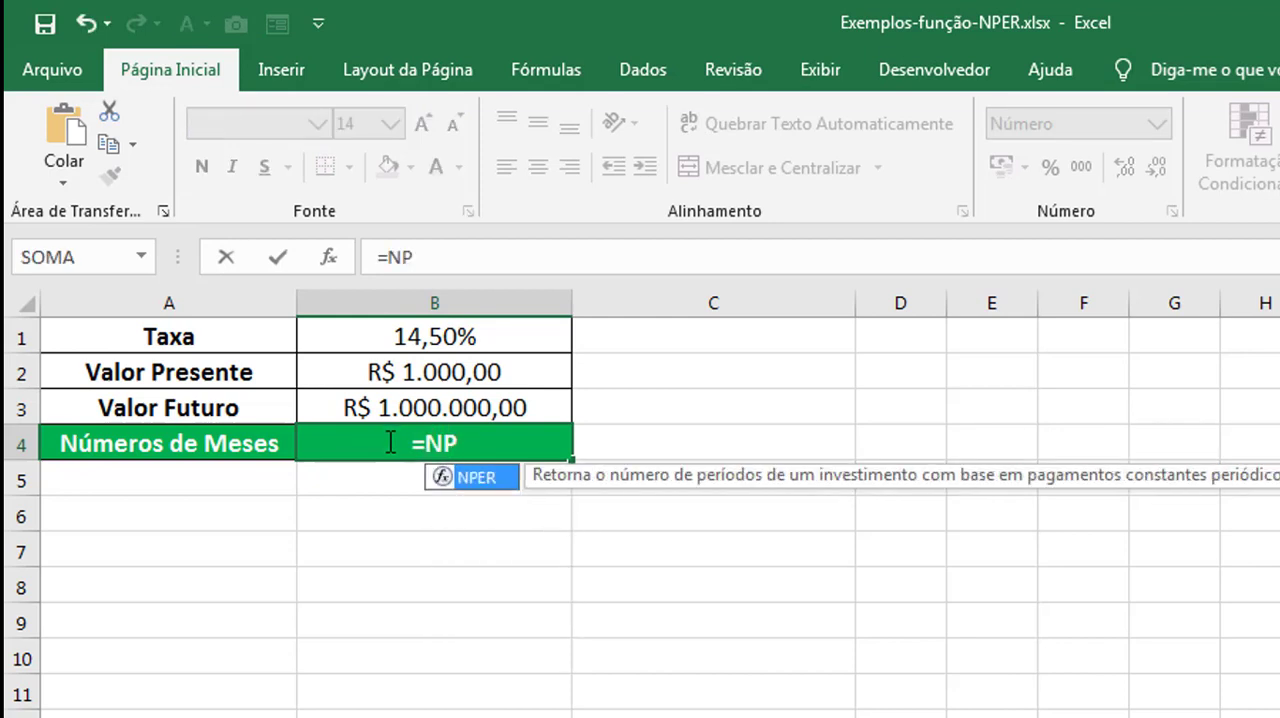
{"action": "type", "text": "ER("}
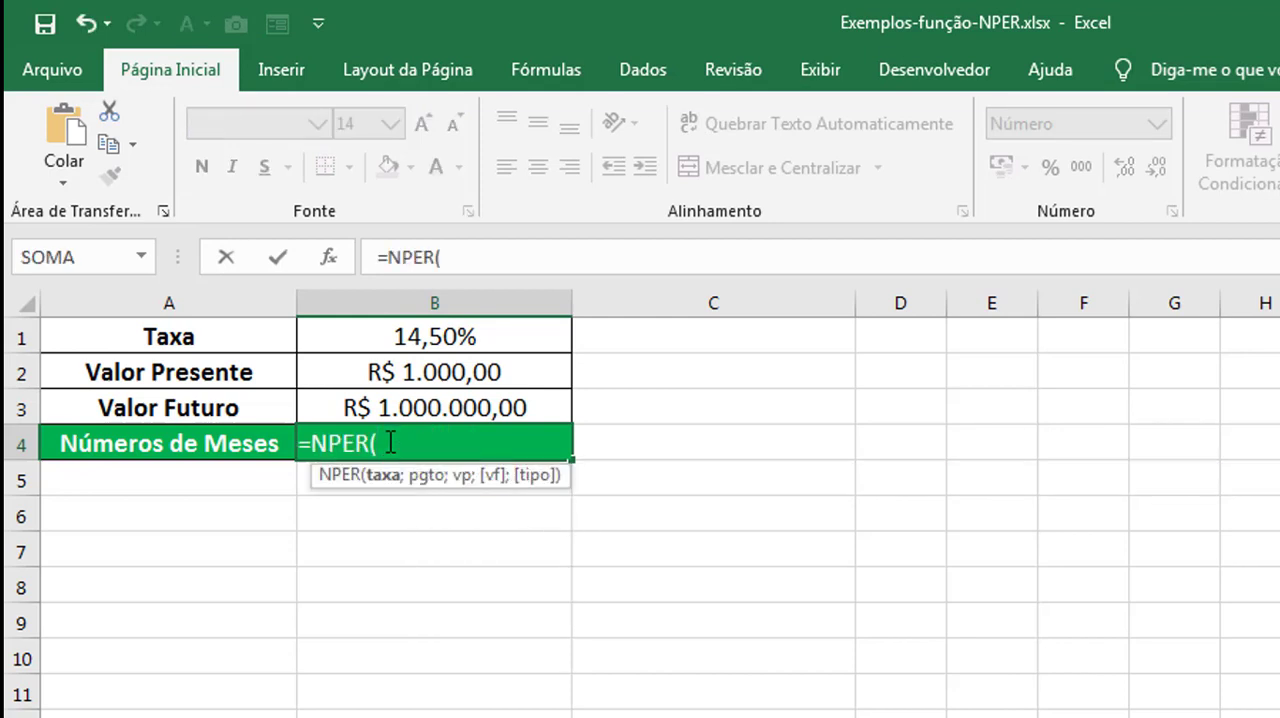
{"action": "left_click", "coordinate": [405, 336]}
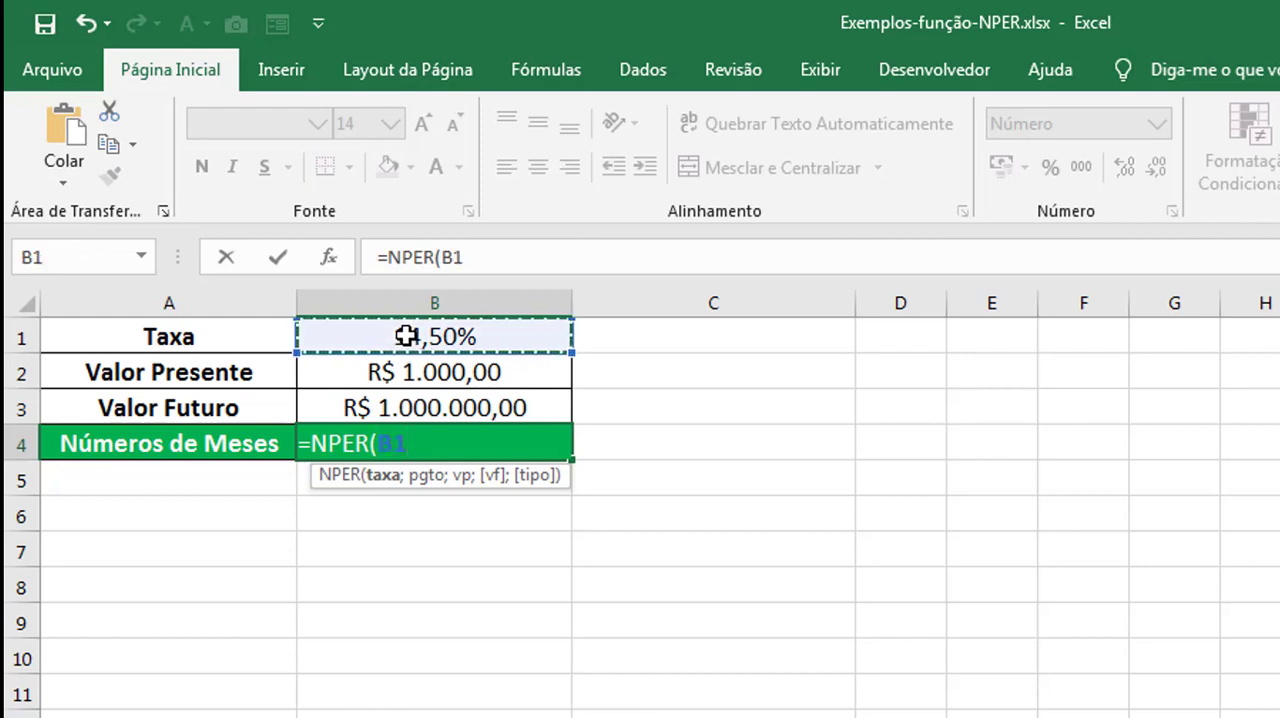
{"action": "type", "text": "/12"}
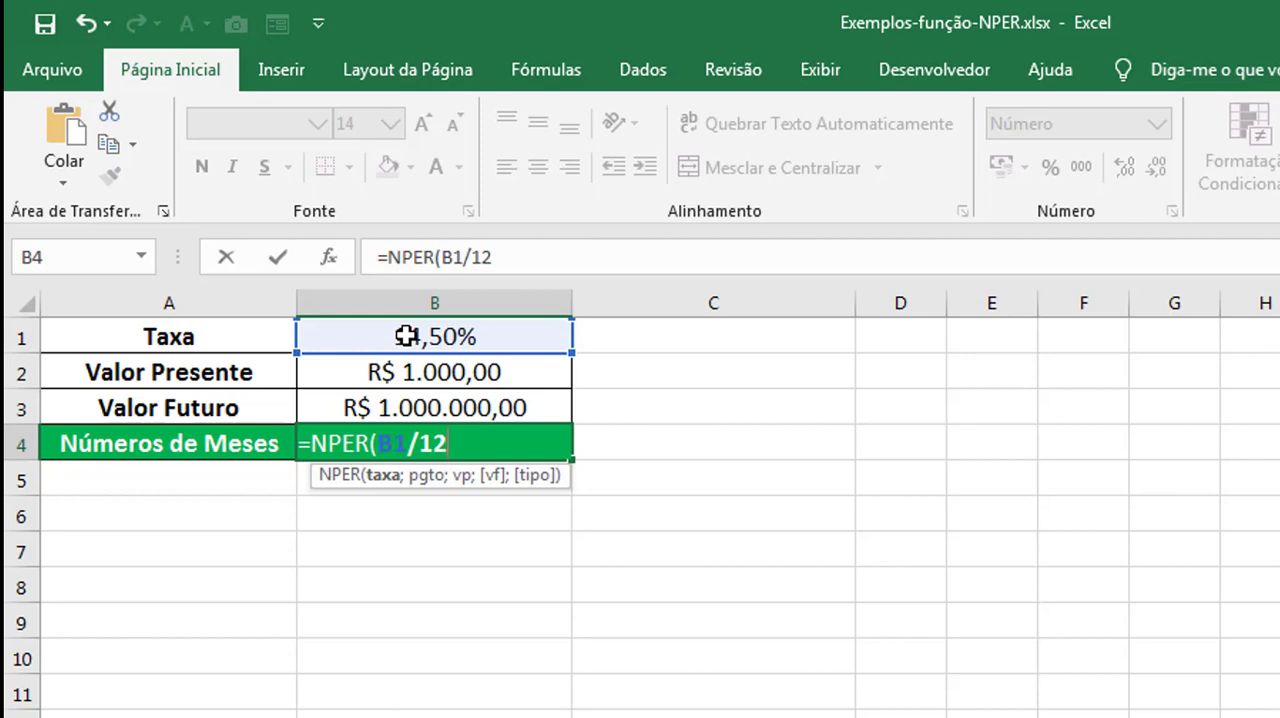
{"action": "type", "text": ";"}
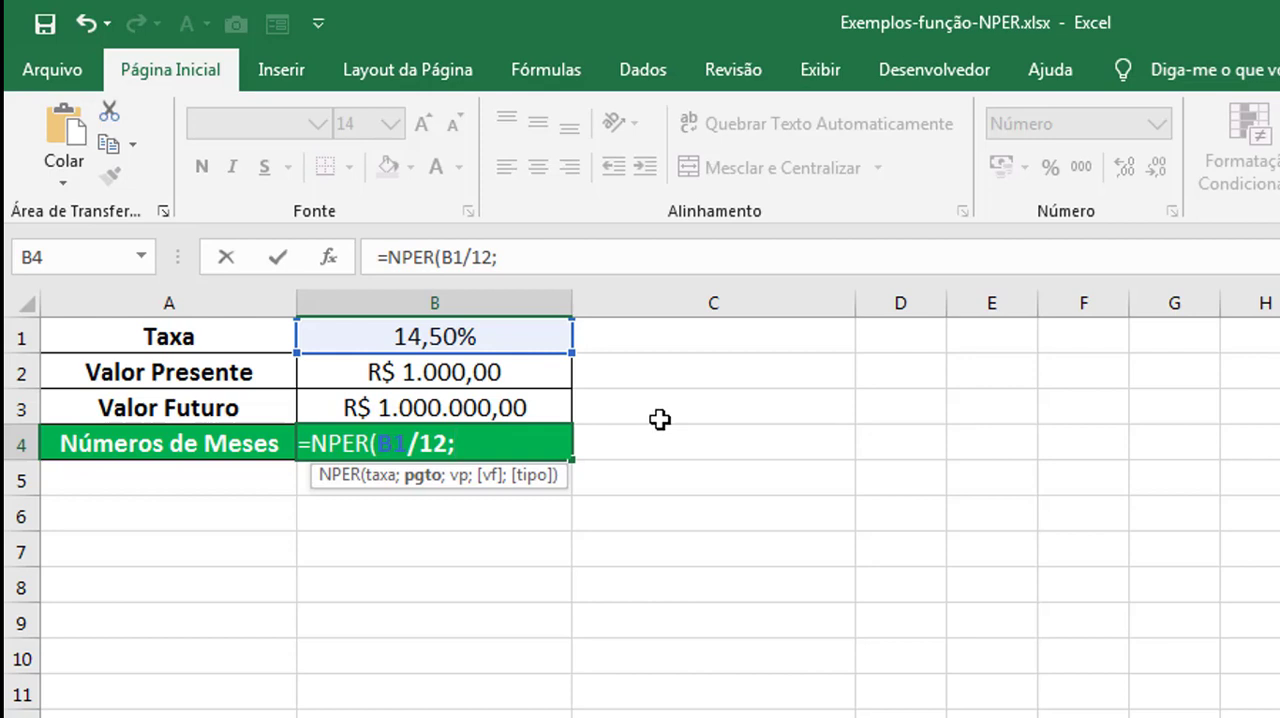
{"action": "type", "text": "0"}
Add 0 as the payment argument and -B2 as the present value argument of the NPER formula.
{"action": "type", "text": ";"}
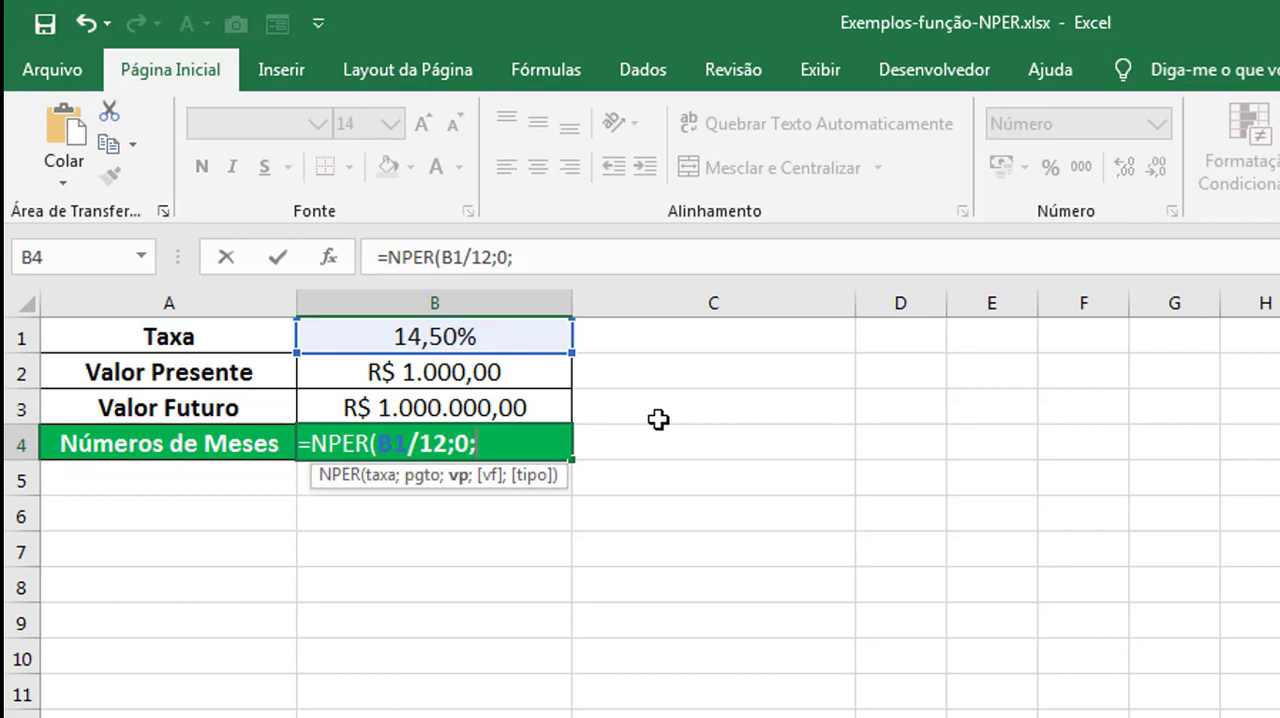
{"action": "left_click", "coordinate": [539, 373]}
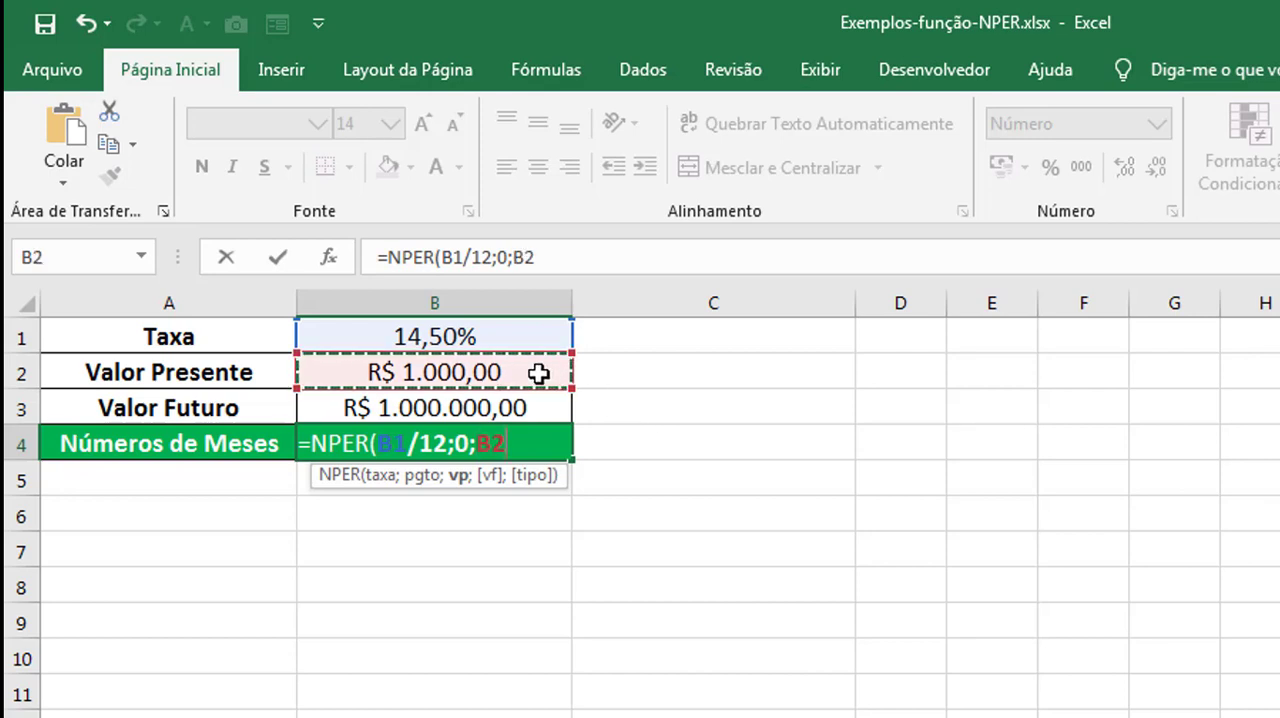
{"action": "left_click", "coordinate": [480, 445]}
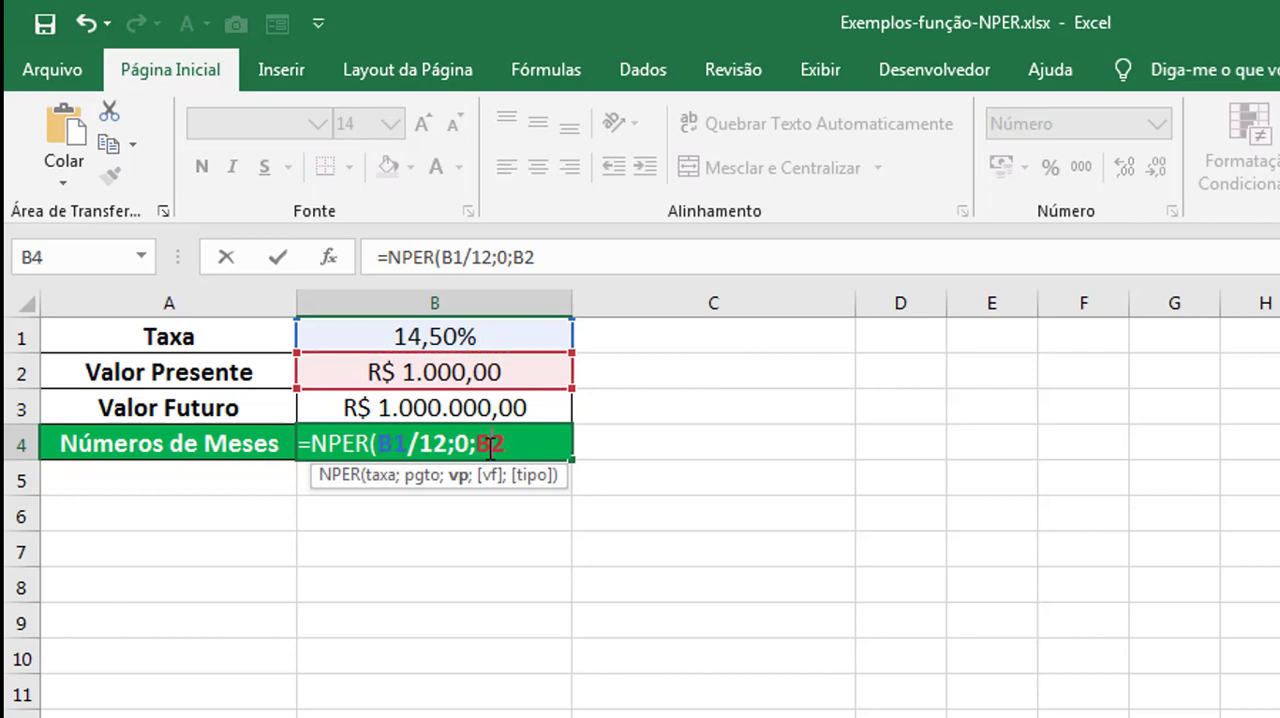
{"action": "type", "text": "-B2;"}
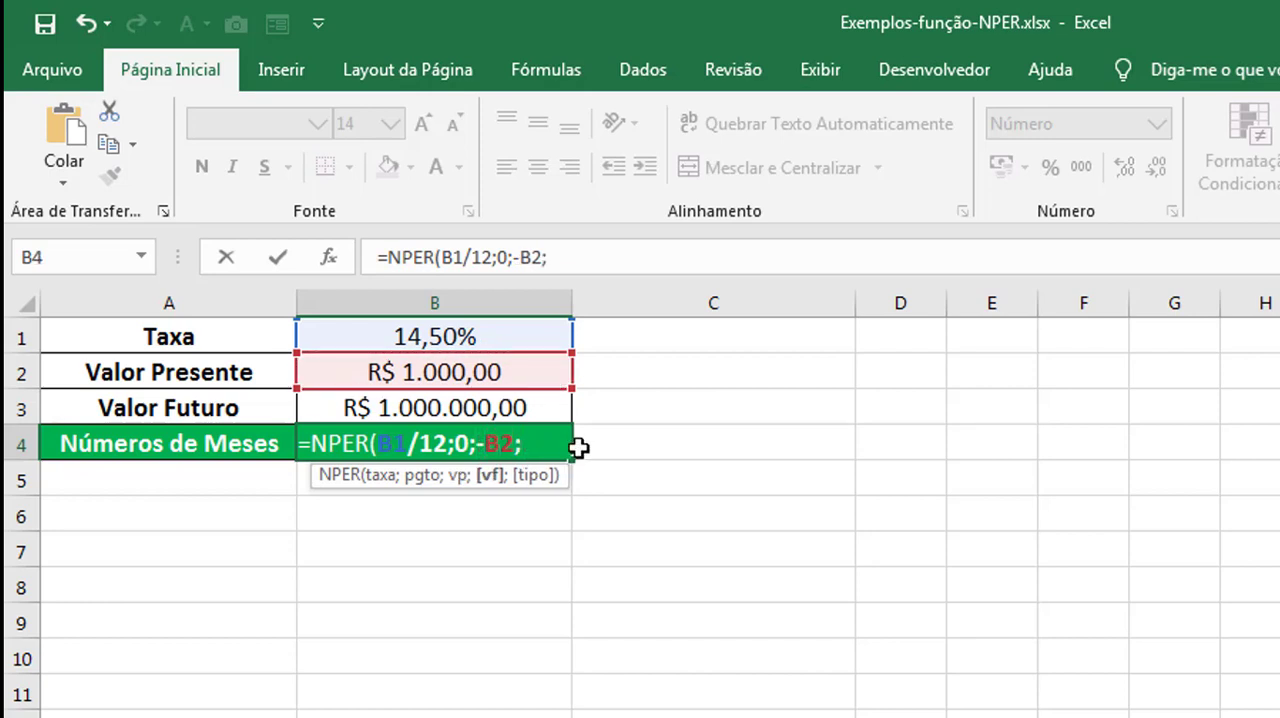
Add B3 as the future value argument and complete the formula =NPER(B1/12;0;-B2;B3).
{"action": "left_click", "coordinate": [537, 410]}
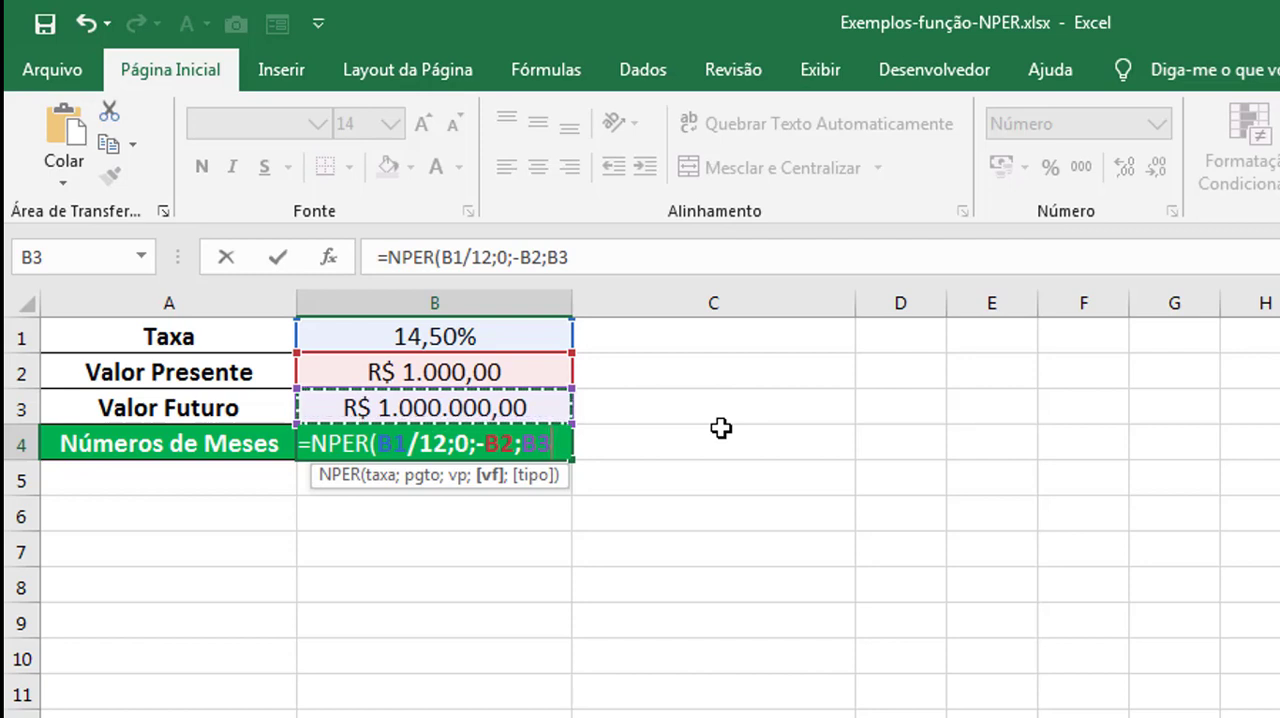
{"action": "type", "text": ")"}
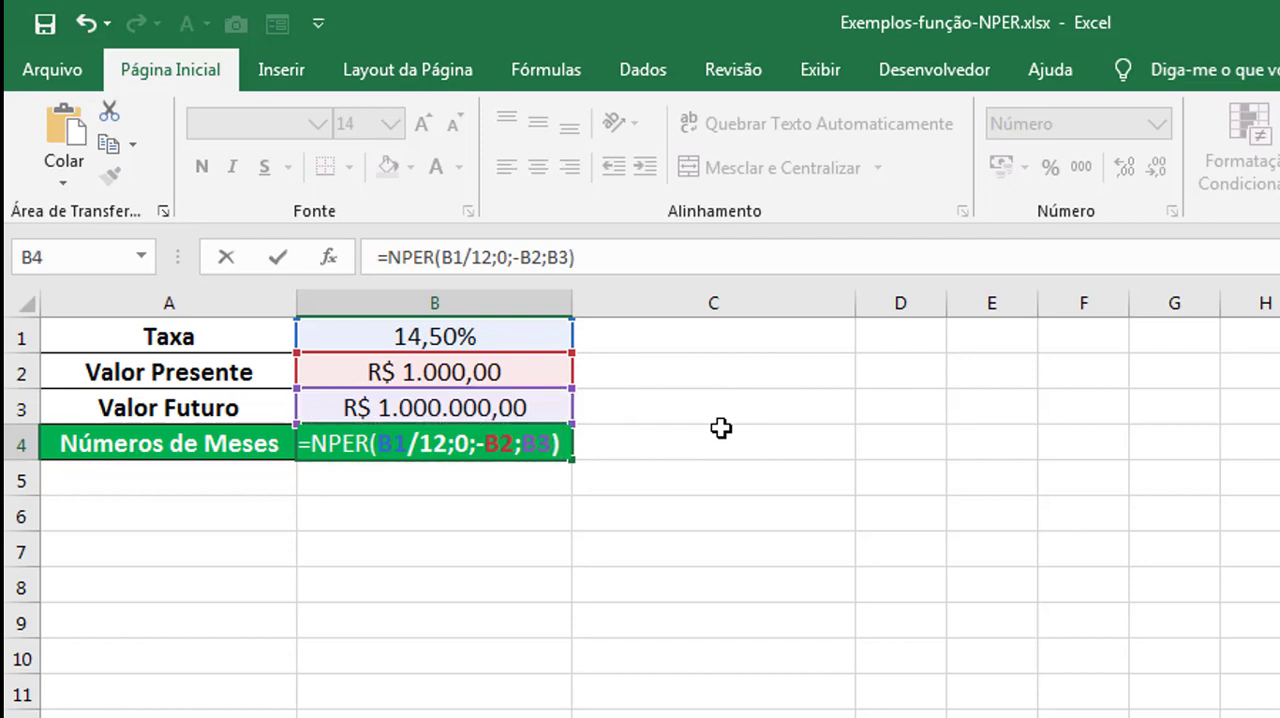
{"action": "key", "text": "Return"}
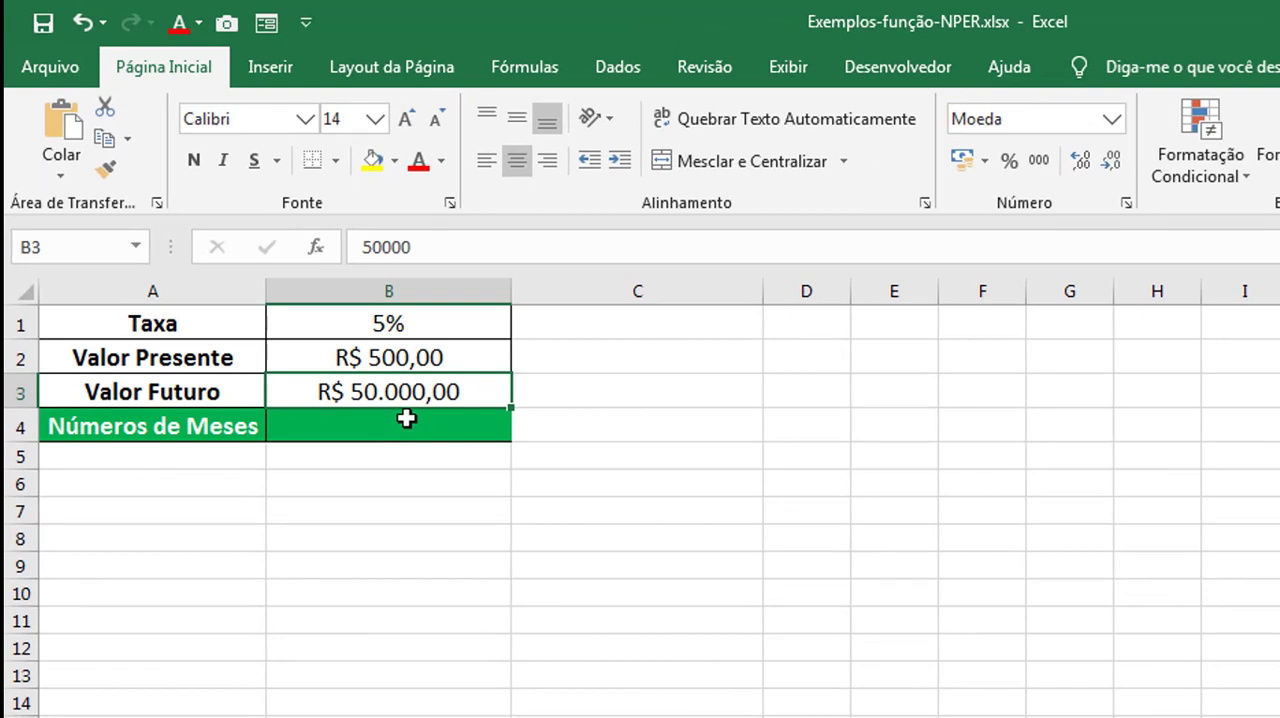
Widen column B of the second example's table to make room for the formula.
{"action": "left_click", "coordinate": [382, 321]}
{"action": "left_click", "coordinate": [420, 362]}
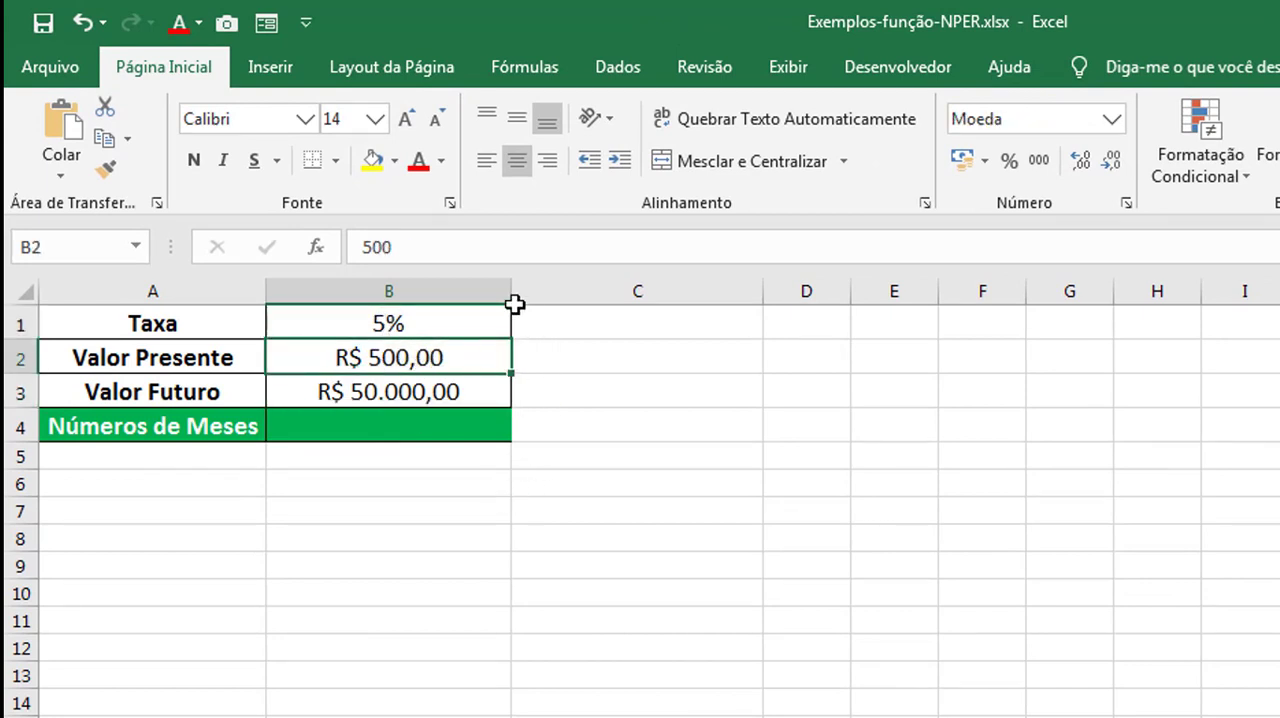
{"action": "left_click_drag", "start_coordinate": [511, 292], "coordinate": [574, 295]}
Start an NPER formula in cell B4 of the second example, using the rate in B1 divided by 12.
{"action": "left_click", "coordinate": [418, 424]}
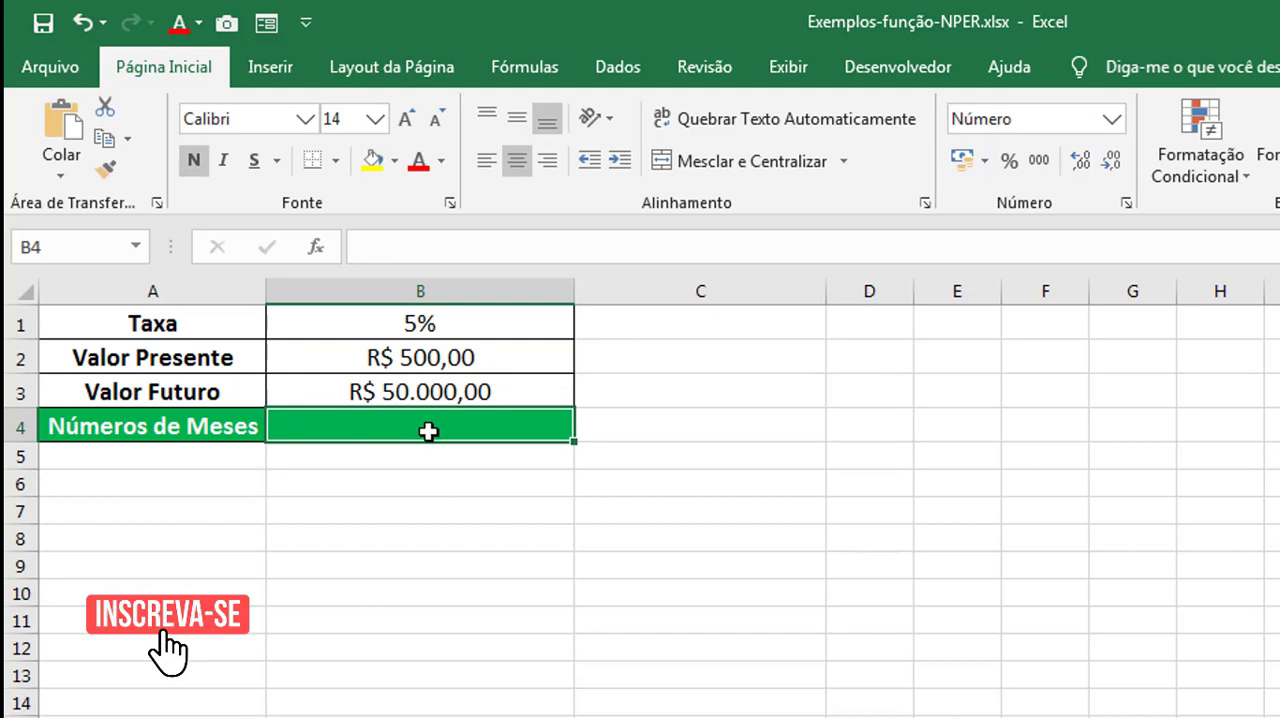
{"action": "double_click", "coordinate": [423, 427]}
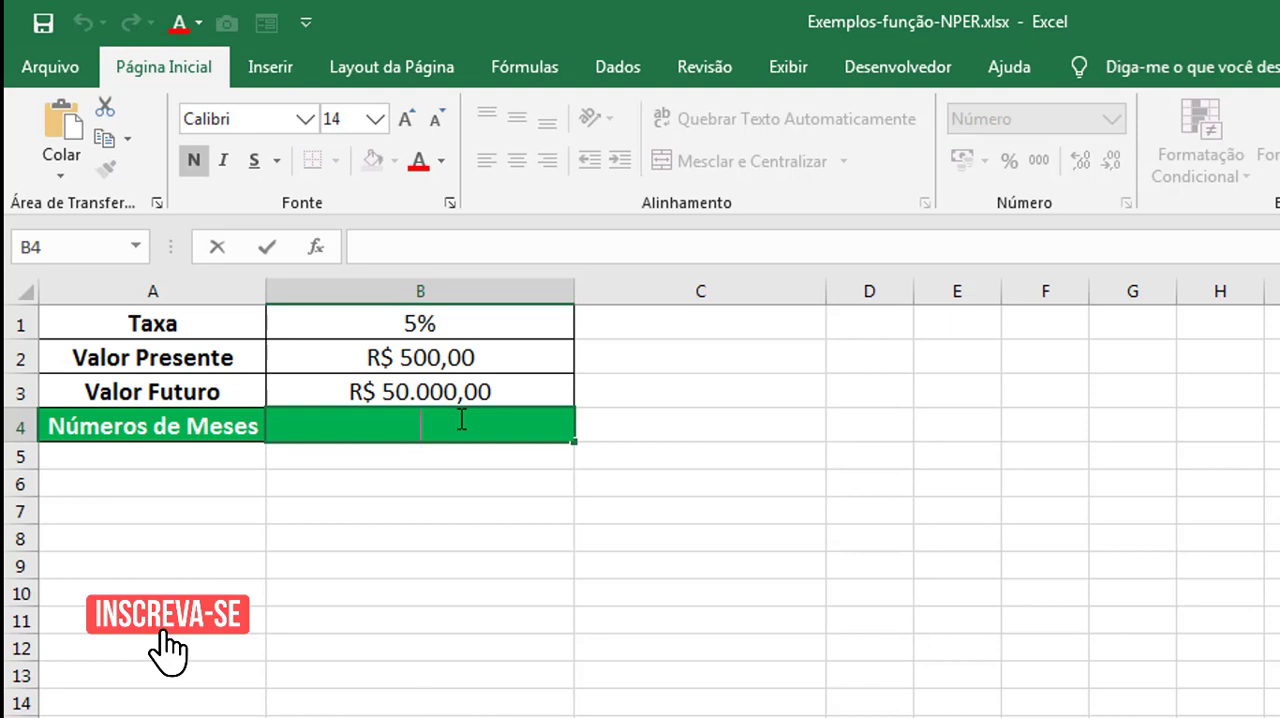
{"action": "type", "text": "=N"}
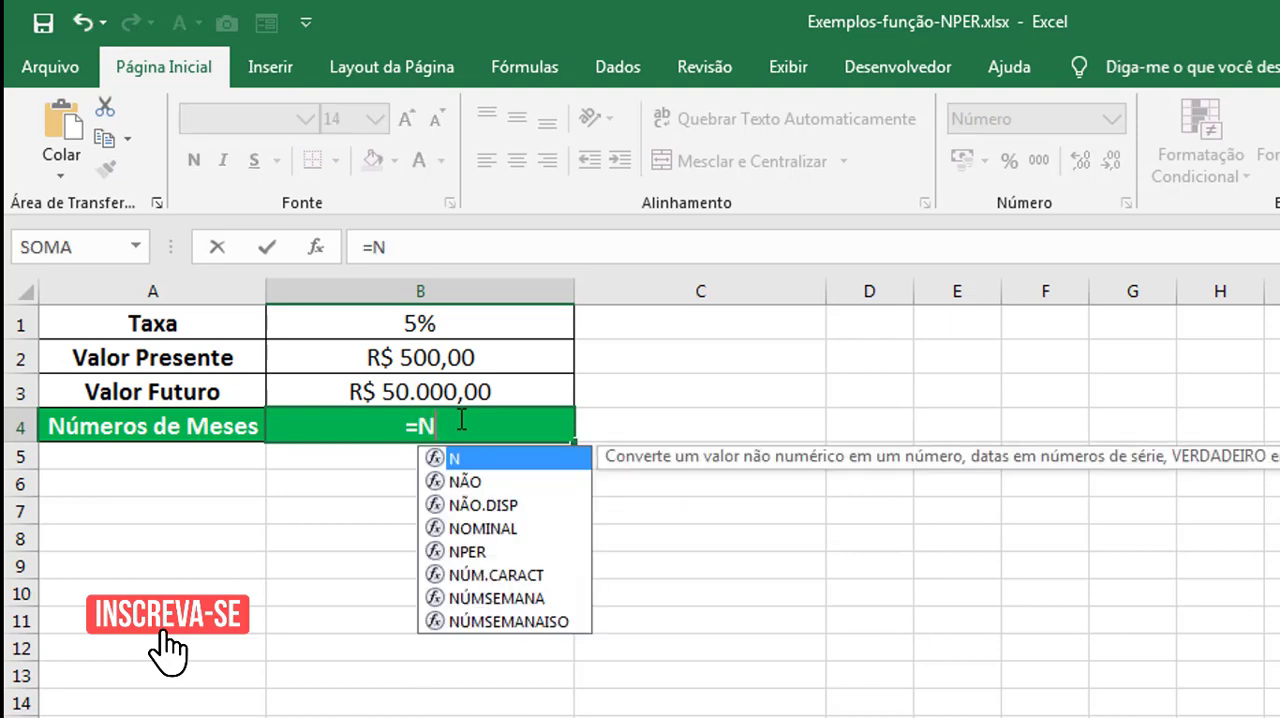
{"action": "type", "text": "PER("}
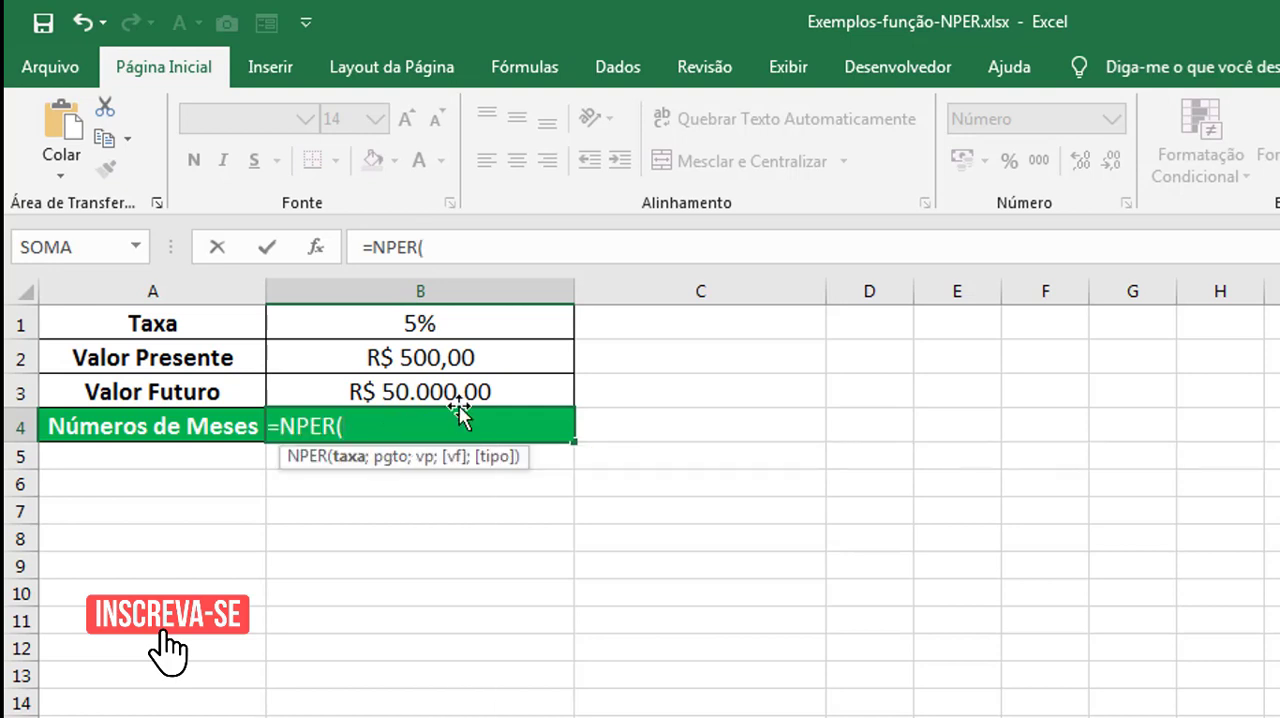
{"action": "left_click", "coordinate": [420, 325]}
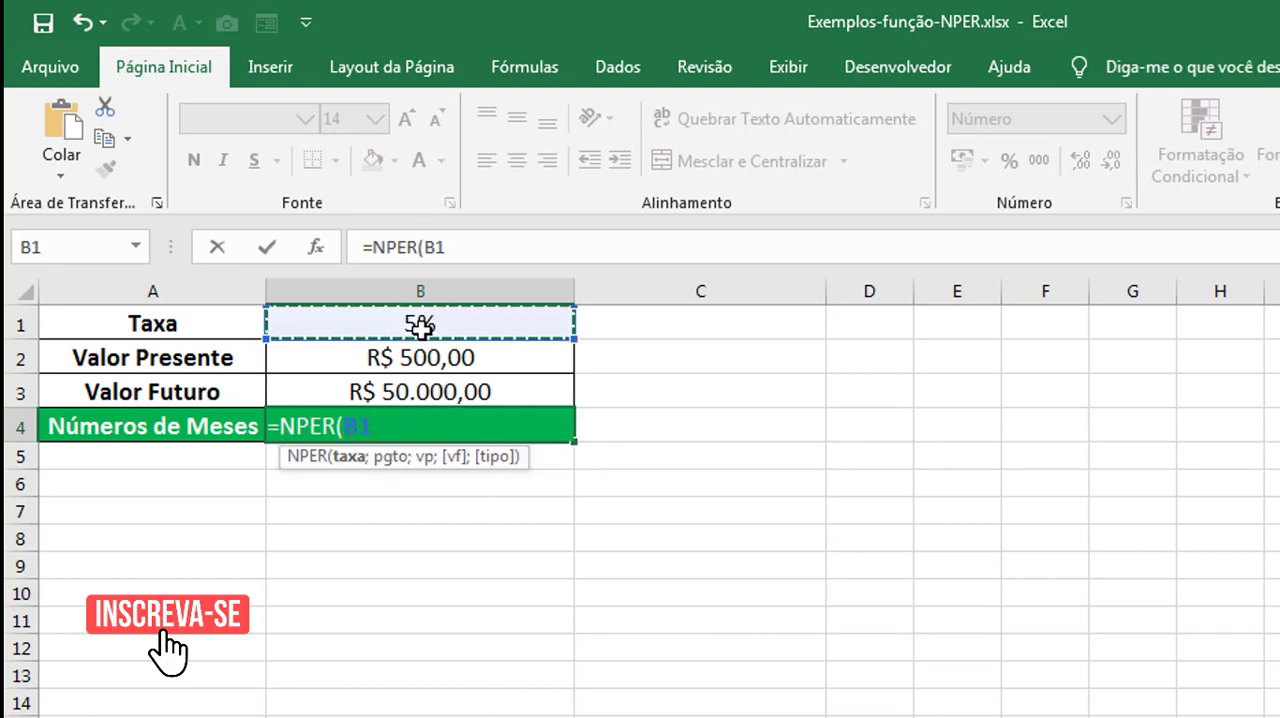
{"action": "type", "text": "/12"}
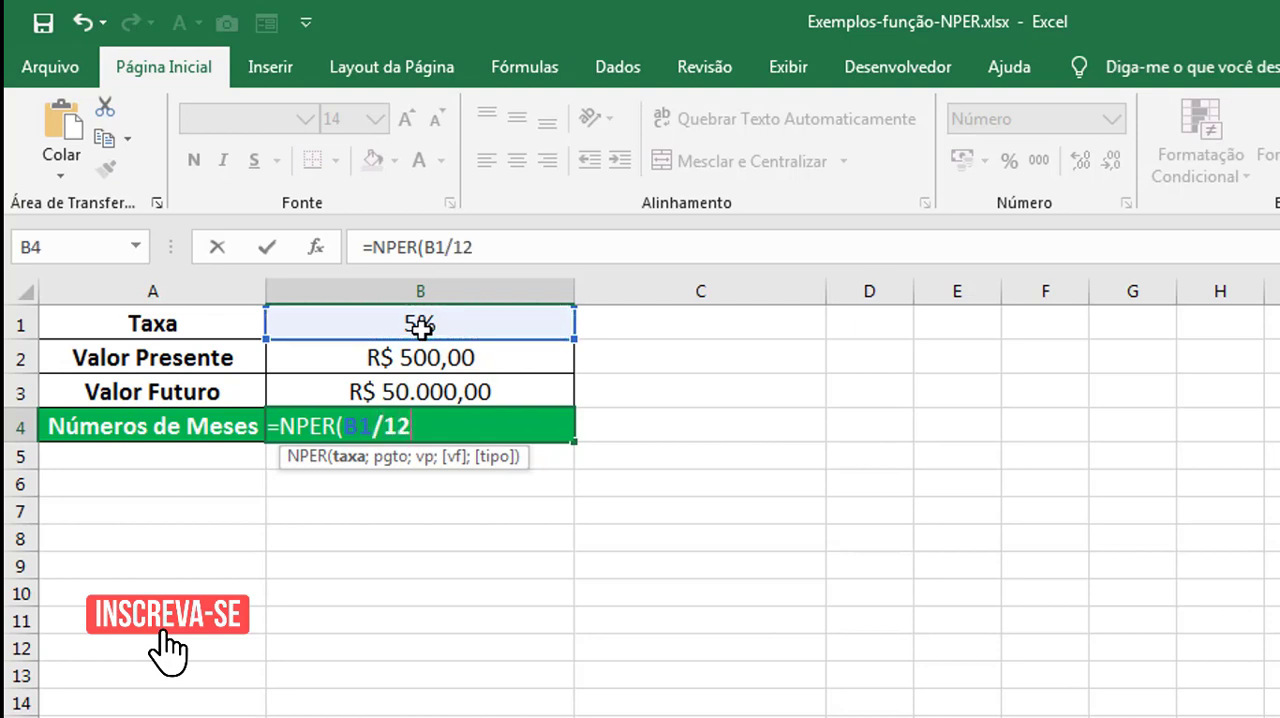
{"action": "type", "text": ";"}
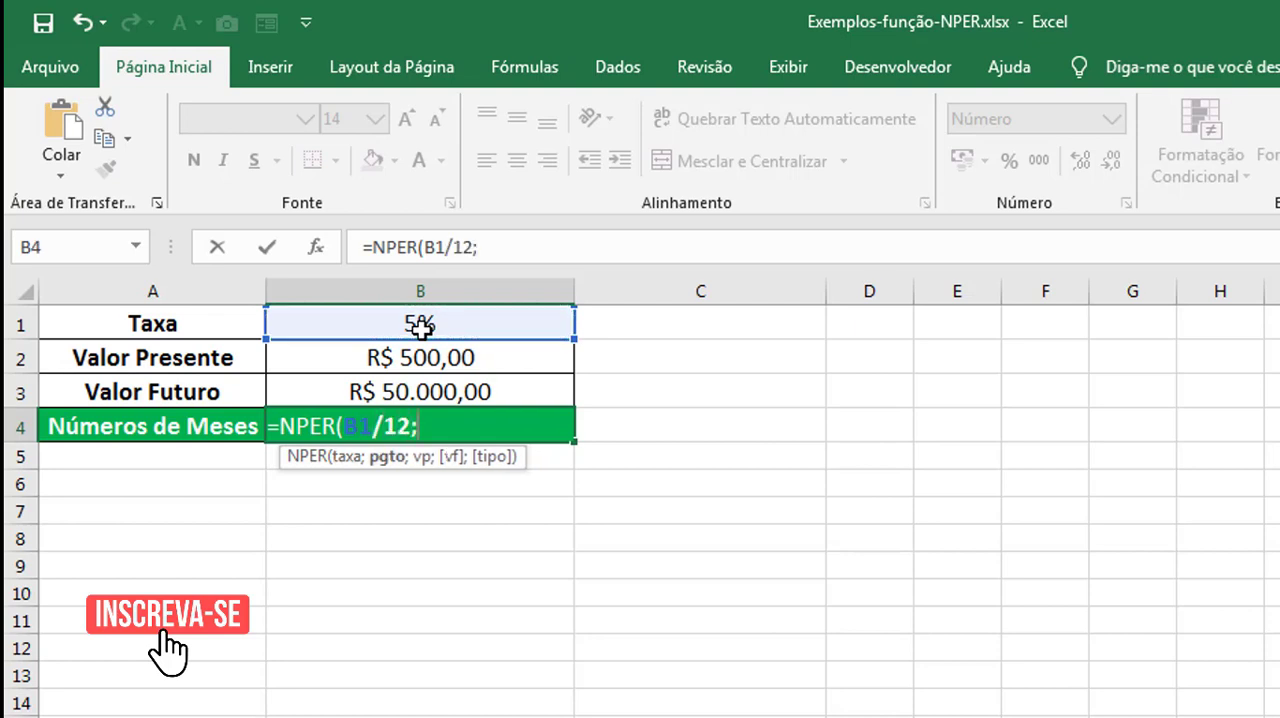
Add B2 as the payment and -B3 as the present value, completing the formula =NPER(B1/12;B2;-B3).
{"action": "left_click", "coordinate": [558, 360]}
{"action": "type", "text": ";"}
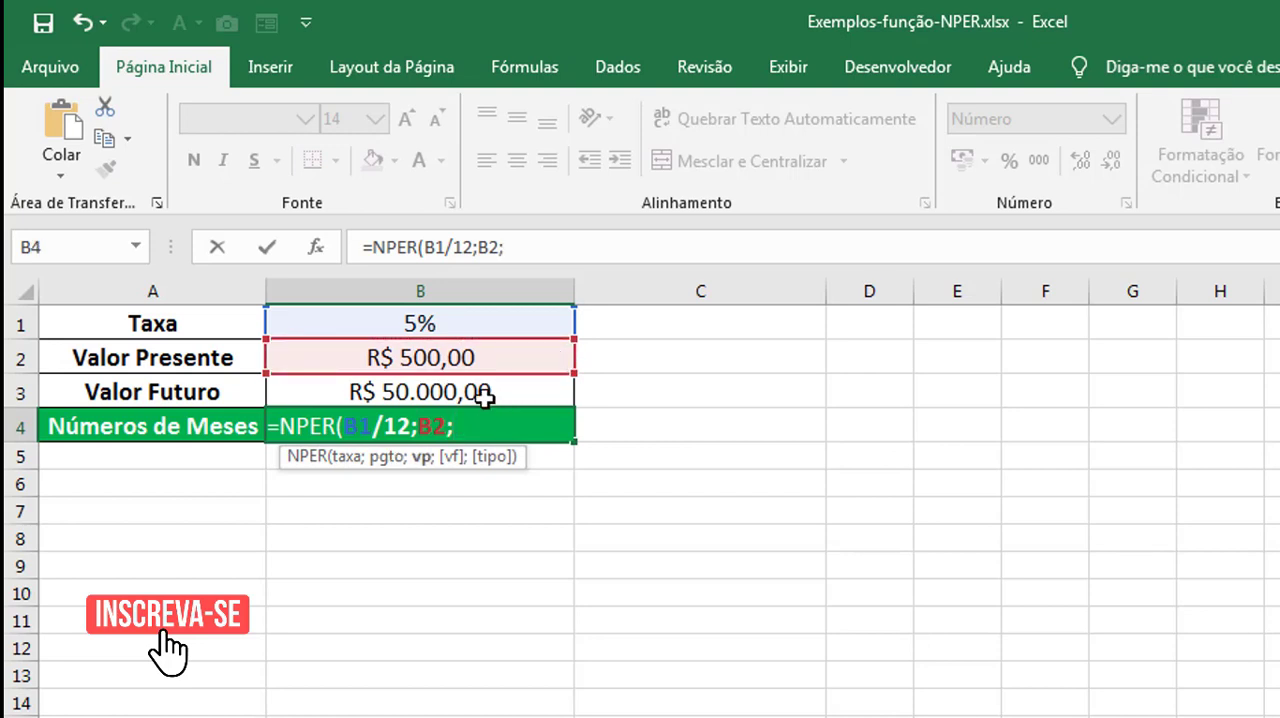
{"action": "type", "text": "-"}
{"action": "left_click", "coordinate": [484, 397]}
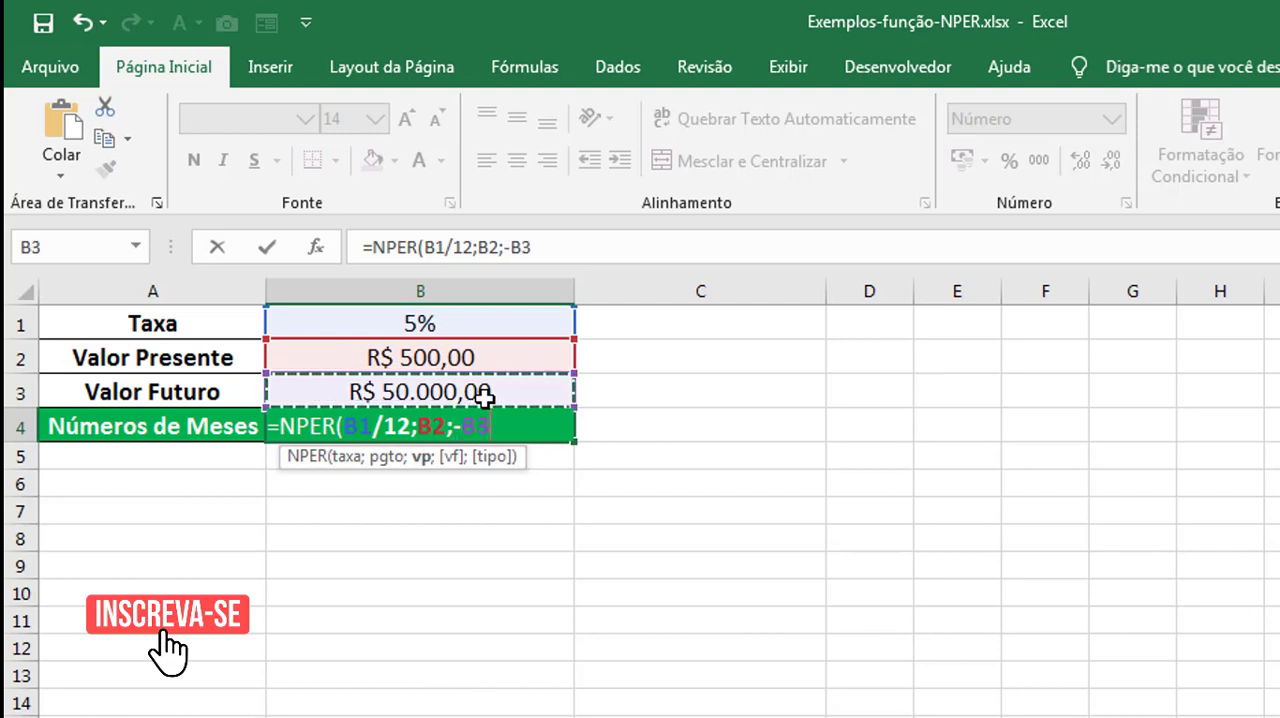
{"action": "type", "text": ")"}
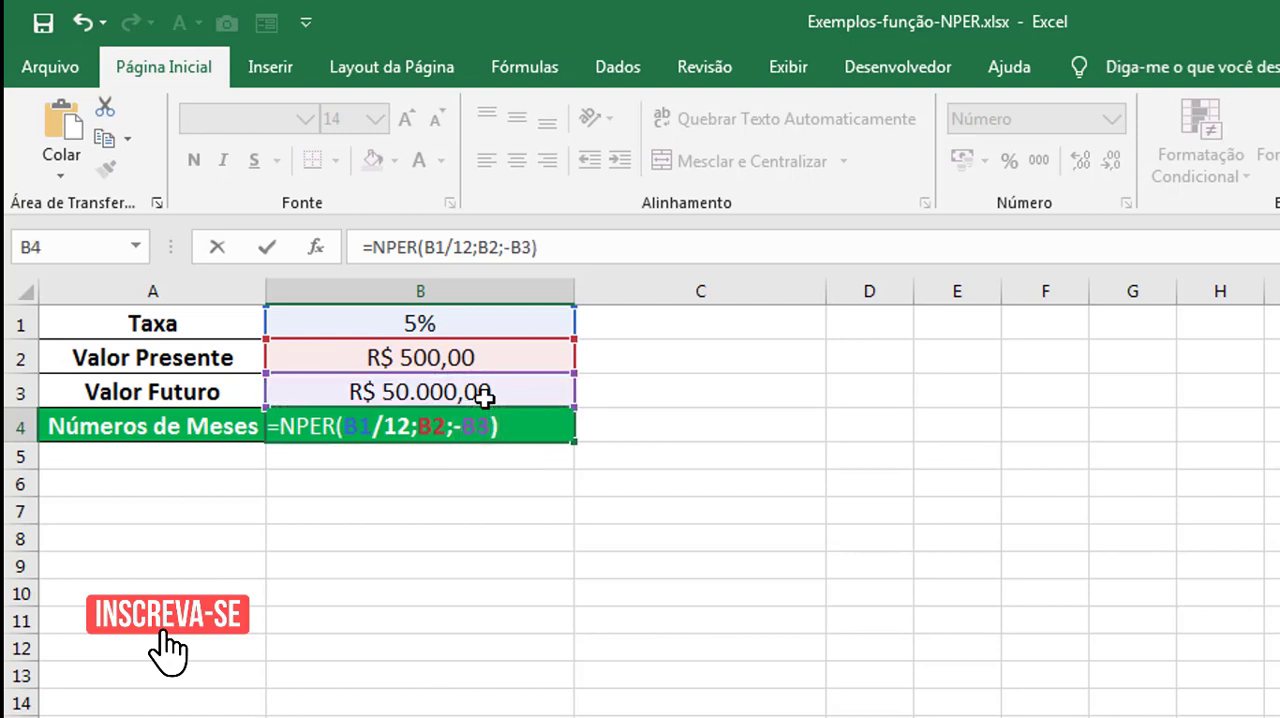
{"action": "key", "text": "Return"}
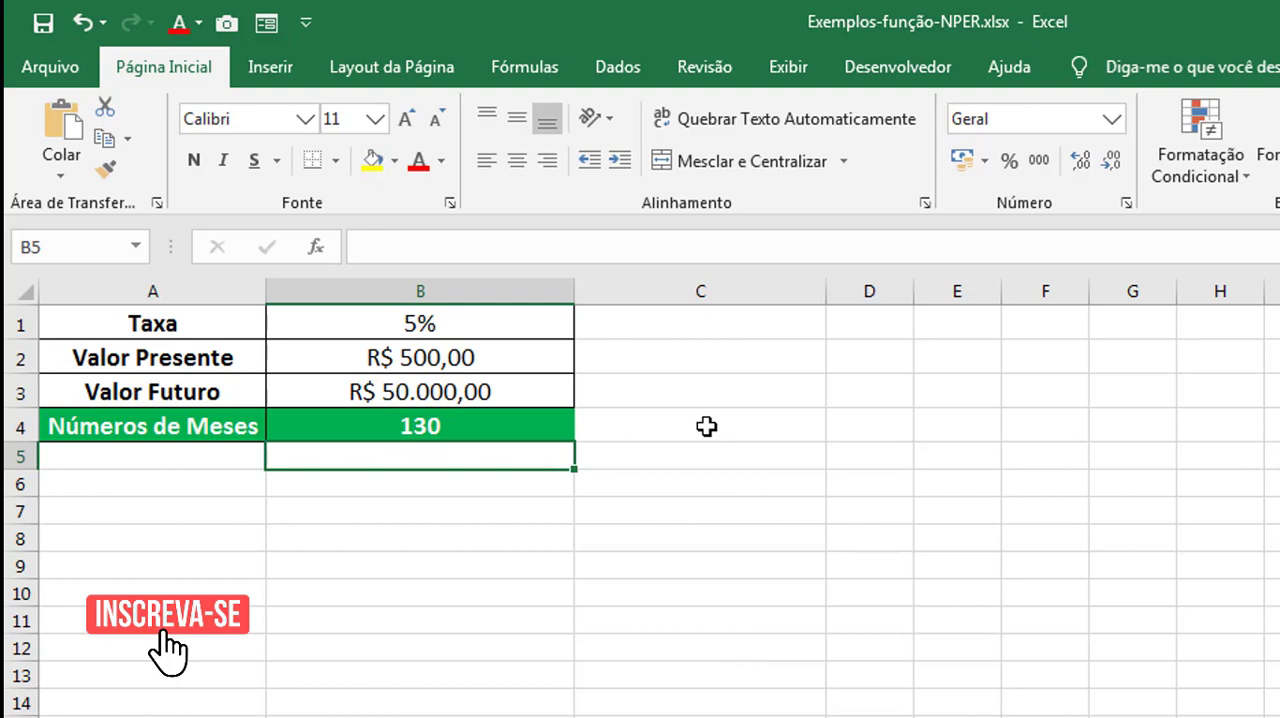
{"action": "left_click", "coordinate": [531, 387]}
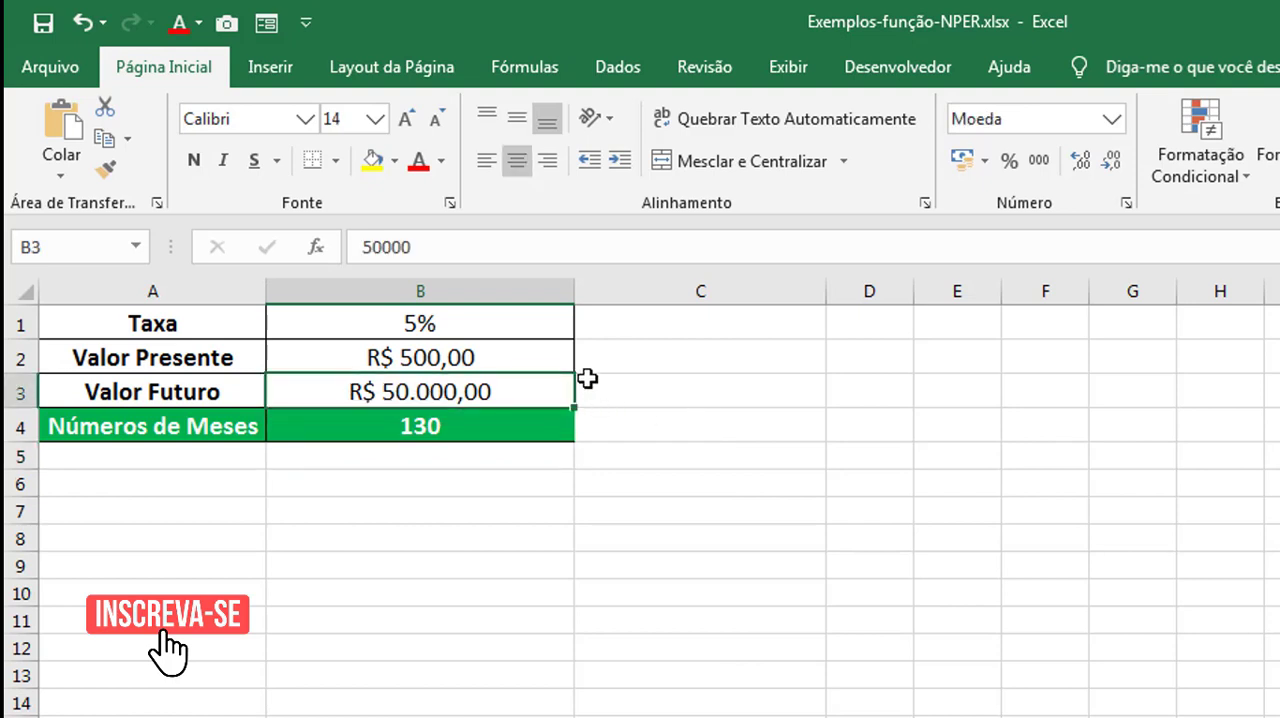
{"action": "left_click", "coordinate": [518, 323]}
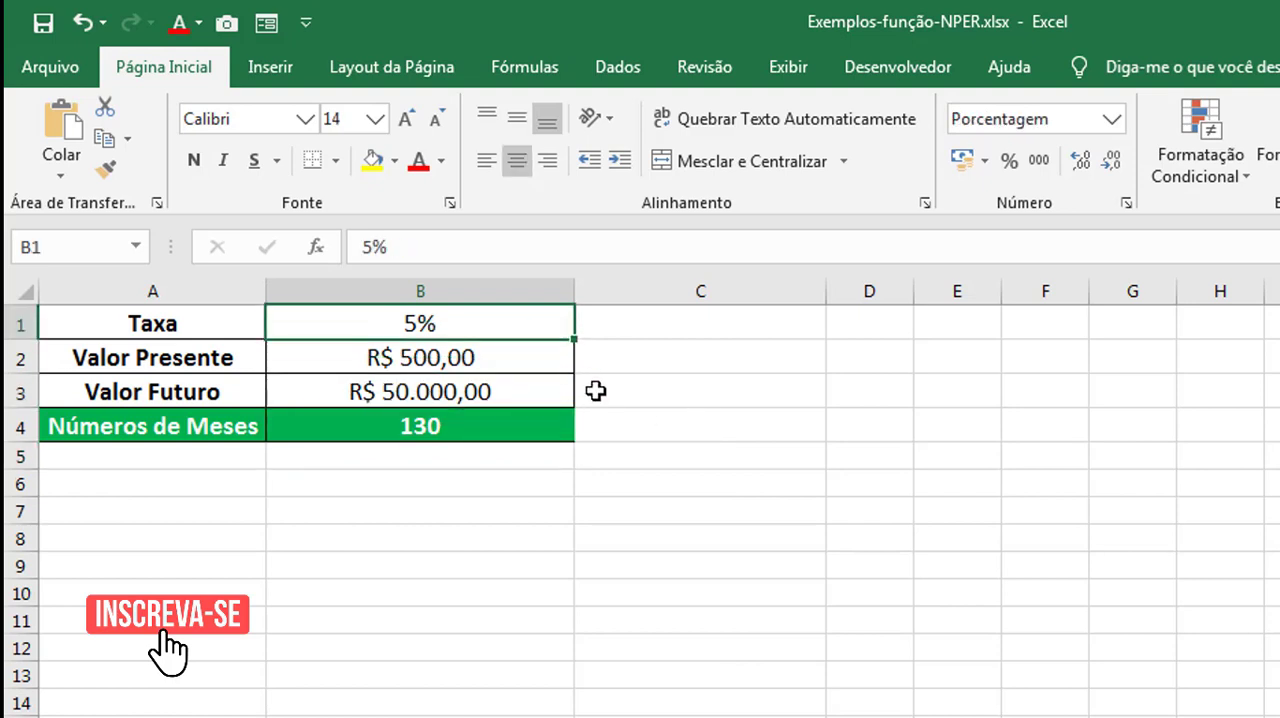
{"action": "left_click", "coordinate": [483, 355]}
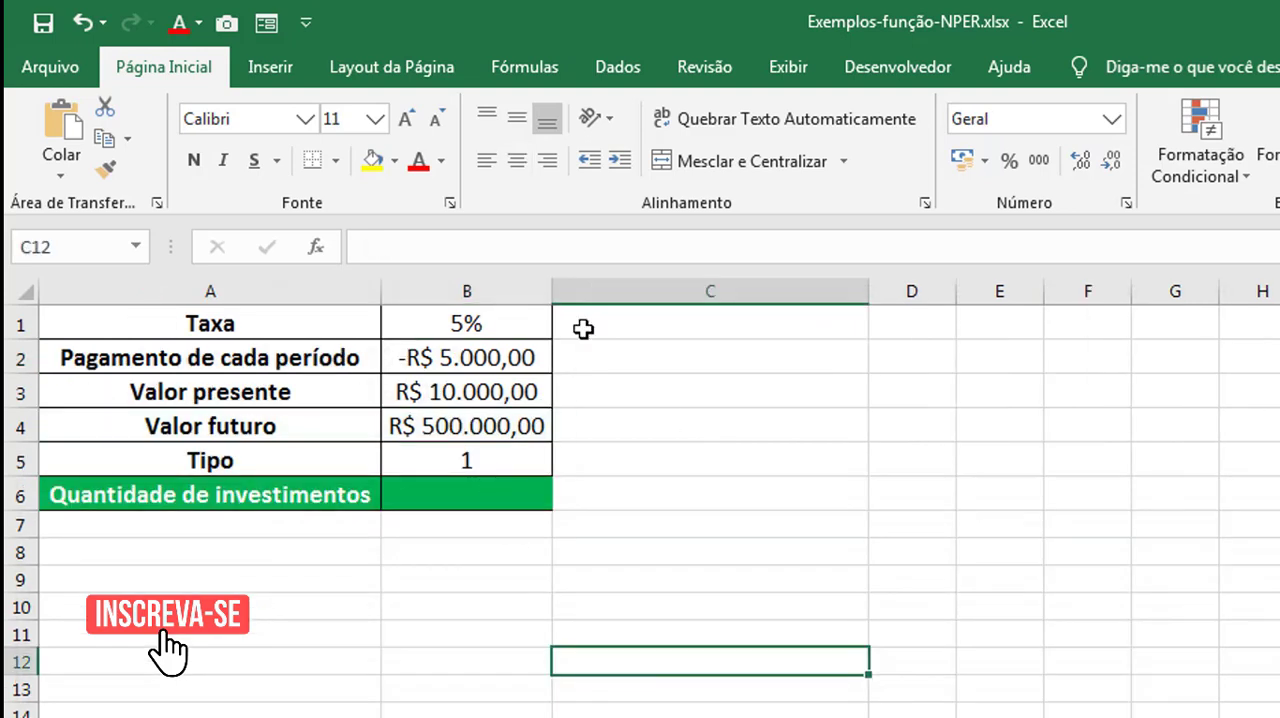
Widen column B of the third example's table, which includes payment and type rows.
{"action": "left_click_drag", "start_coordinate": [551, 292], "coordinate": [671, 331]}
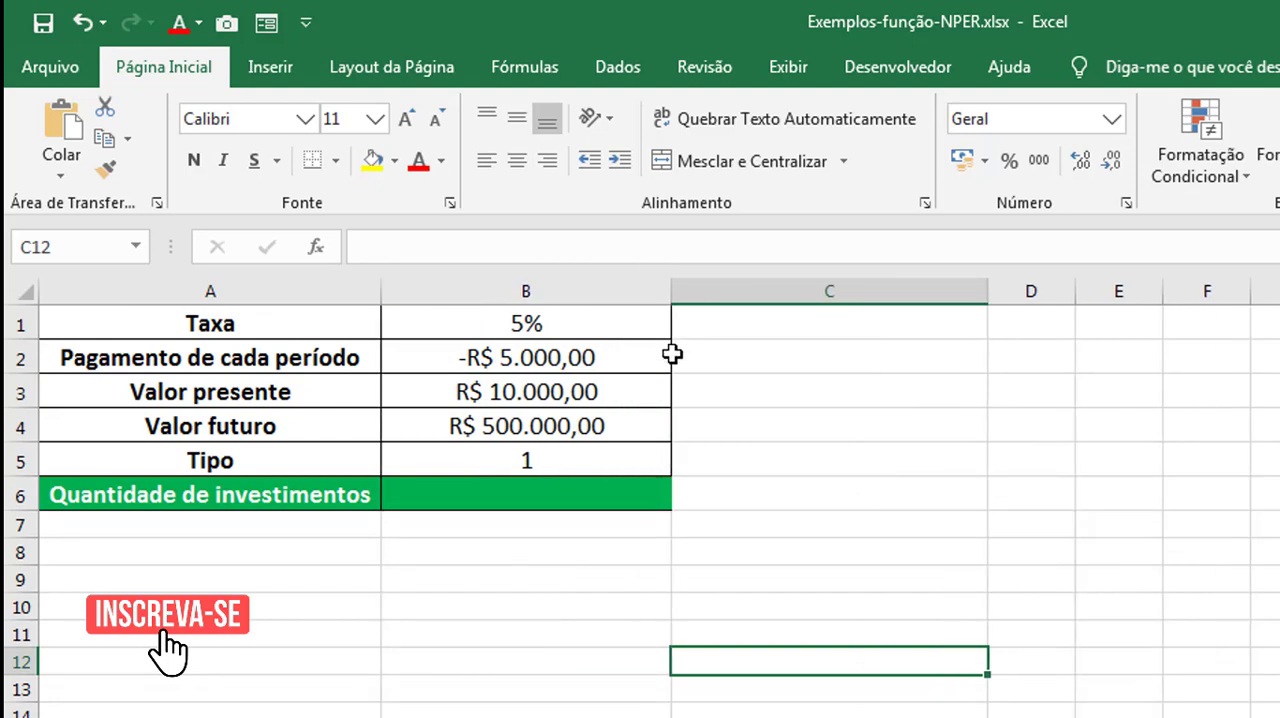
{"action": "left_click", "coordinate": [663, 392]}
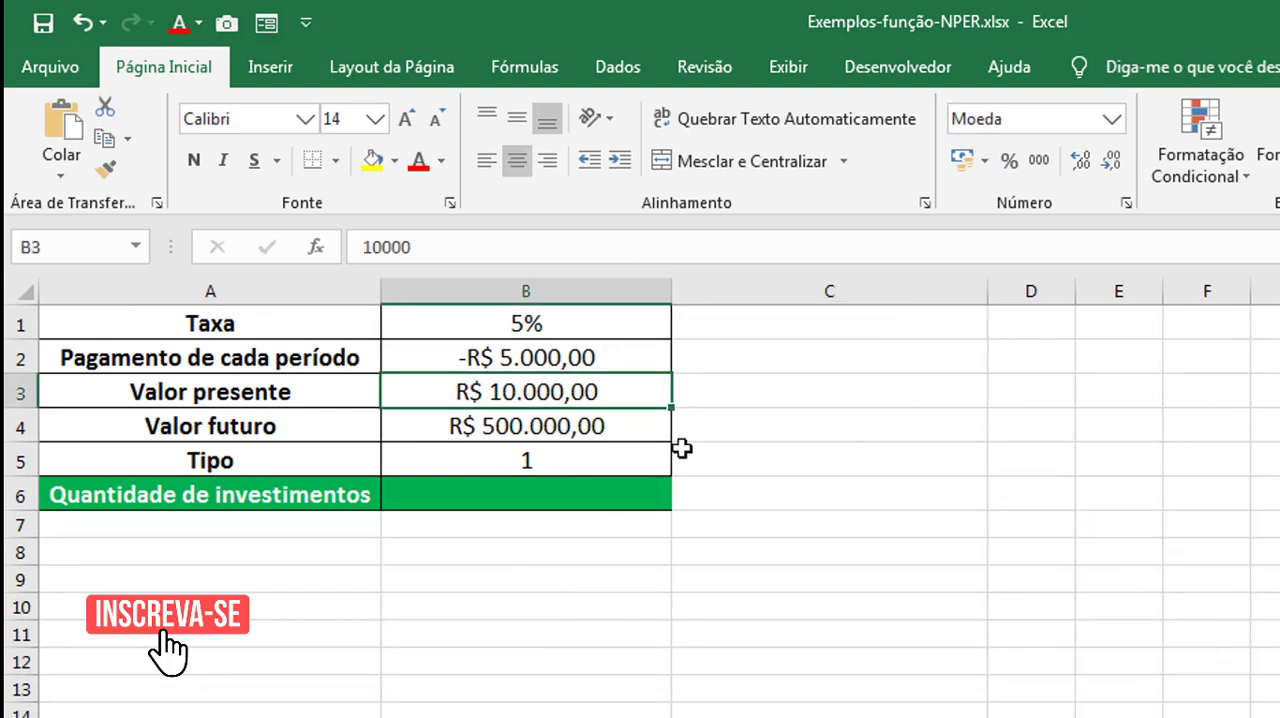
{"action": "left_click", "coordinate": [598, 418]}
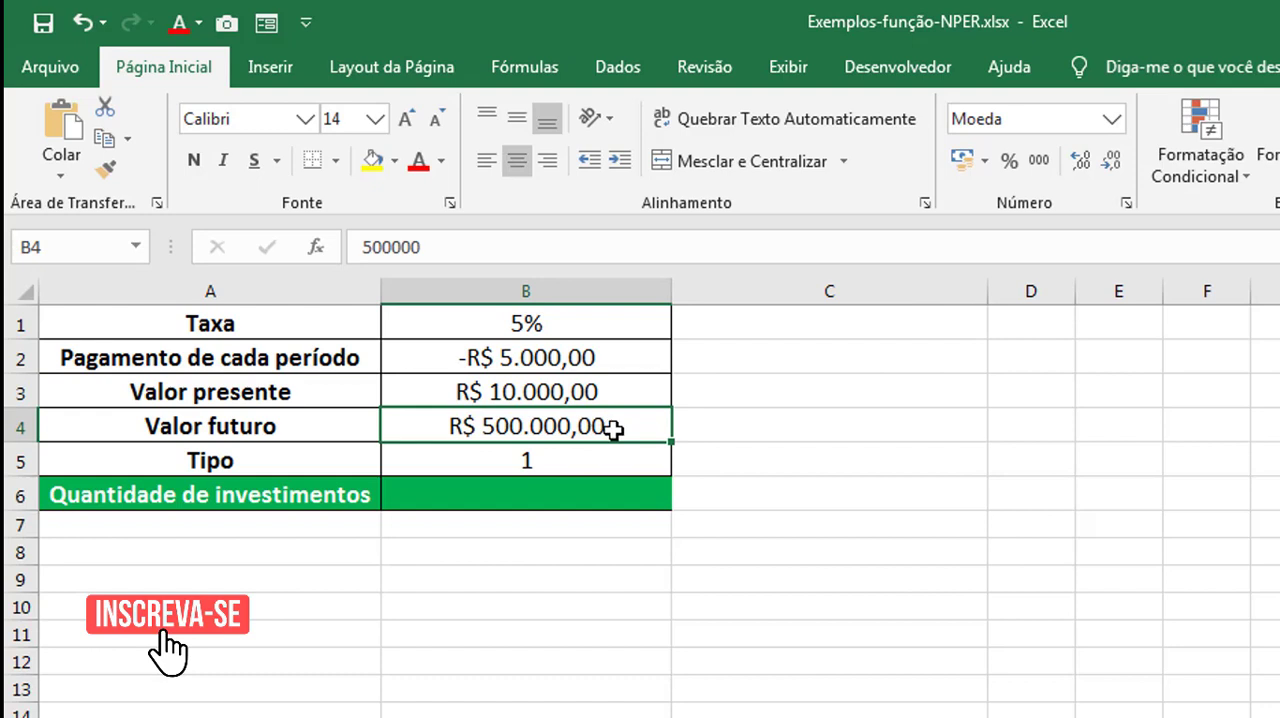
{"action": "left_click", "coordinate": [592, 325]}
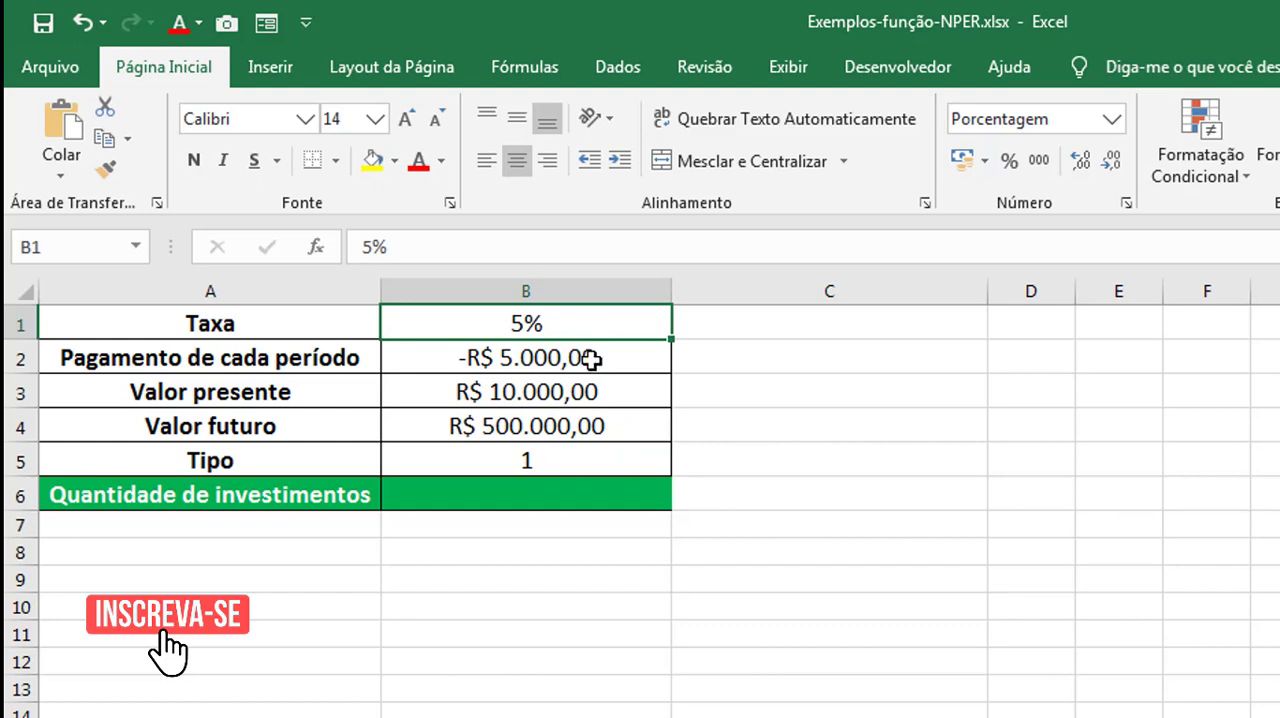
{"action": "left_click", "coordinate": [586, 358]}
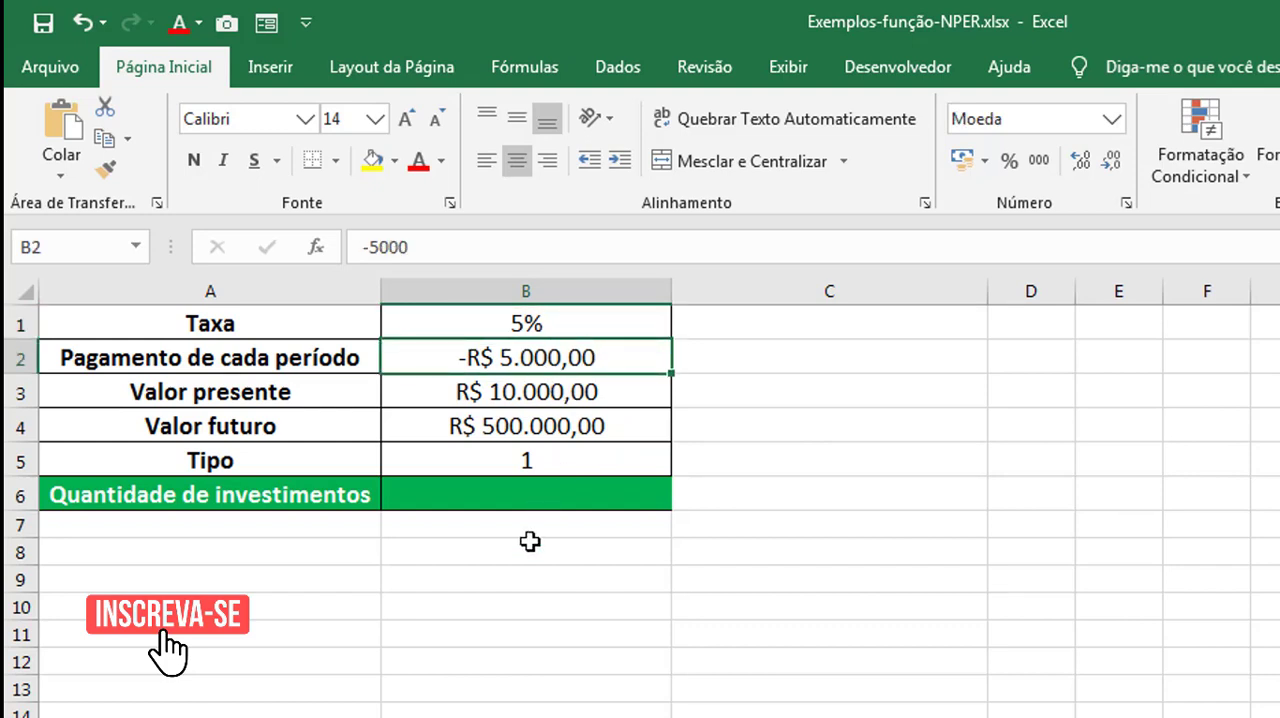
Start an NPER formula in cell B6 of the third example, using the rate in B1 divided by 12.
{"action": "left_click", "coordinate": [501, 494]}
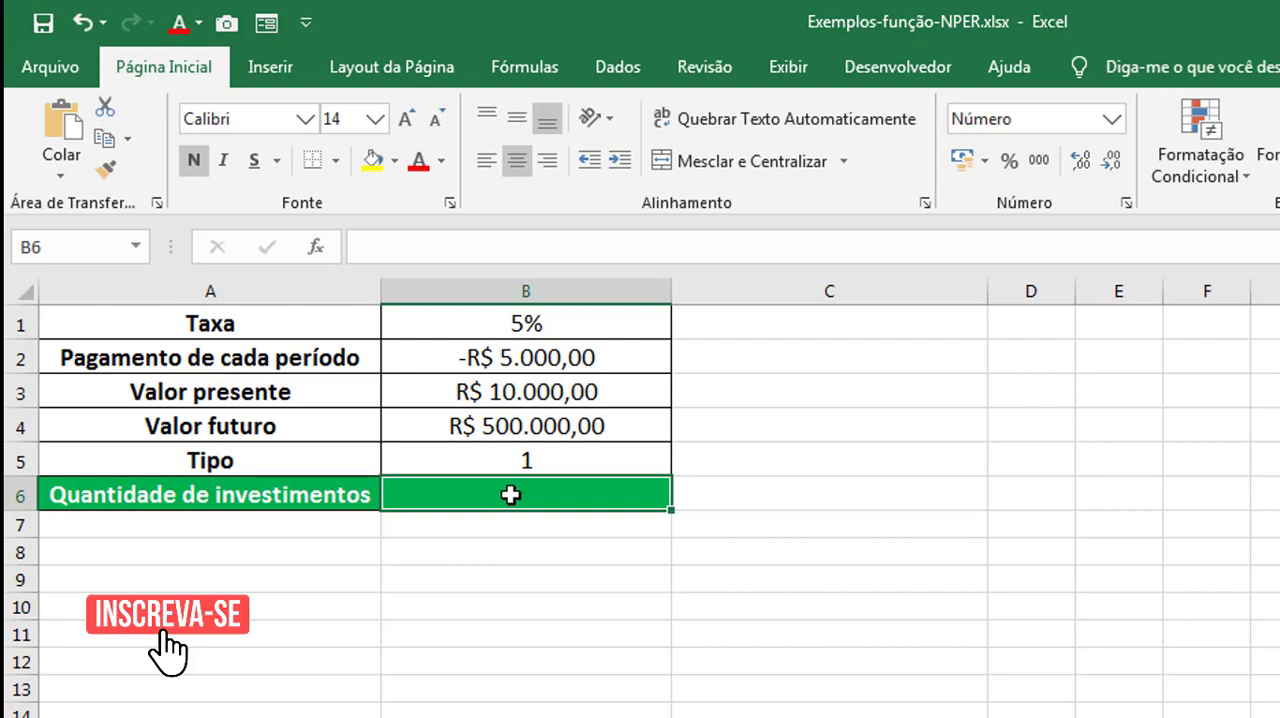
{"action": "type", "text": "="}
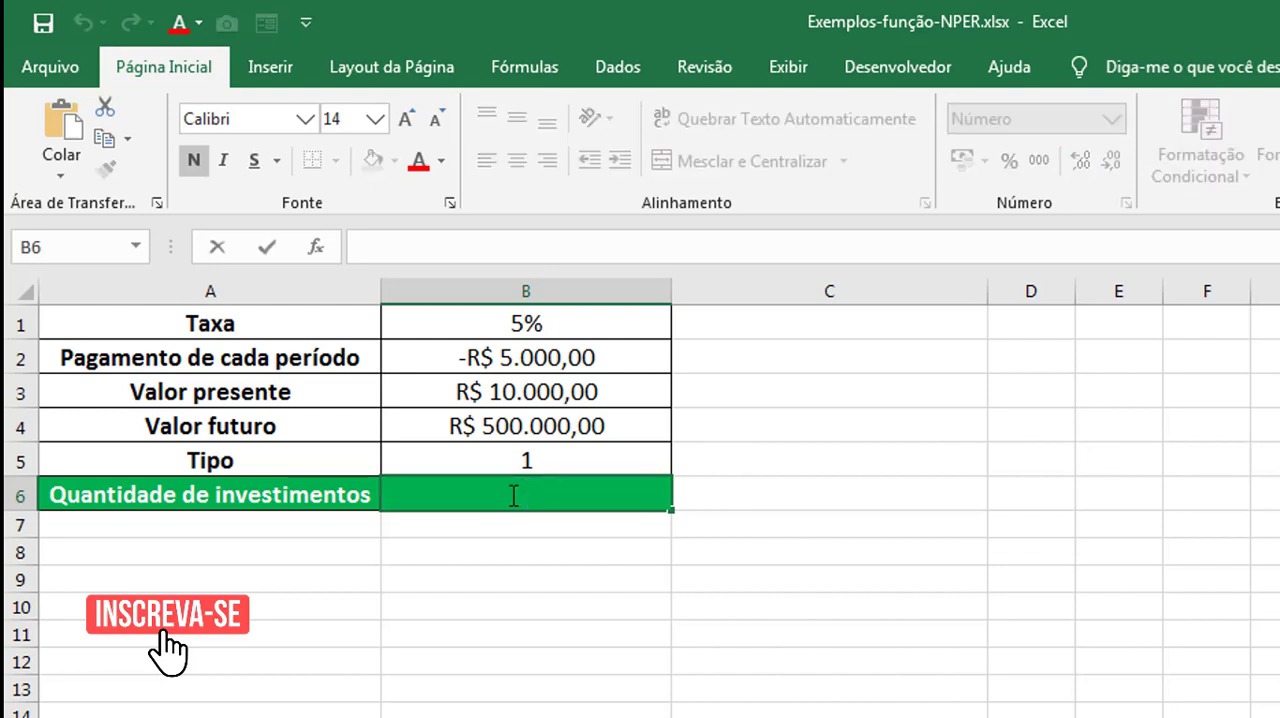
{"action": "type", "text": "NPER("}
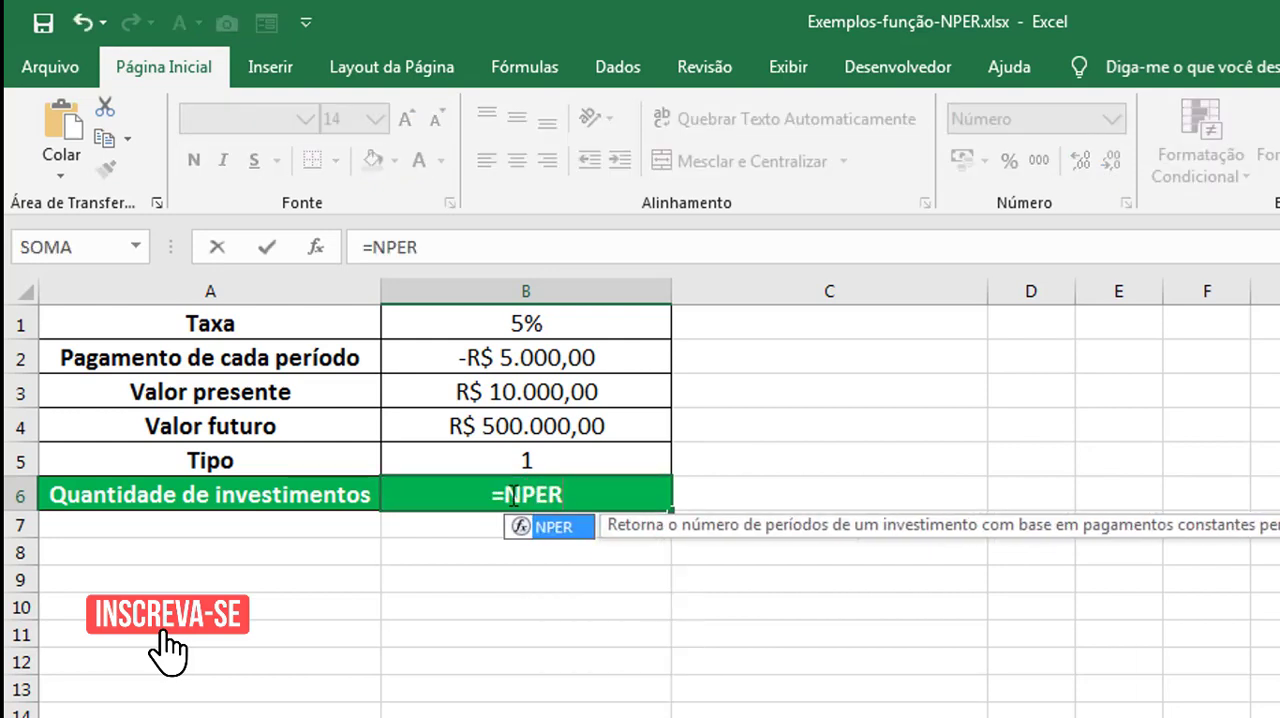
{"action": "left_click", "coordinate": [539, 324]}
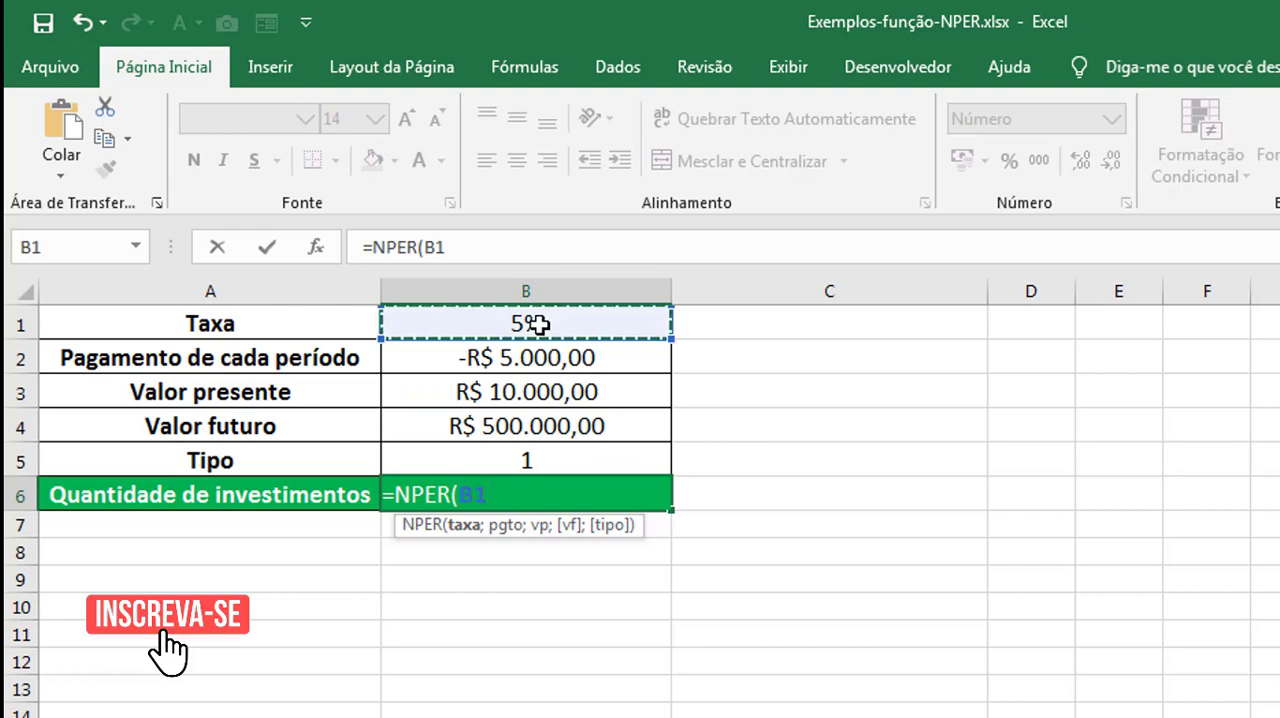
{"action": "type", "text": "/12"}
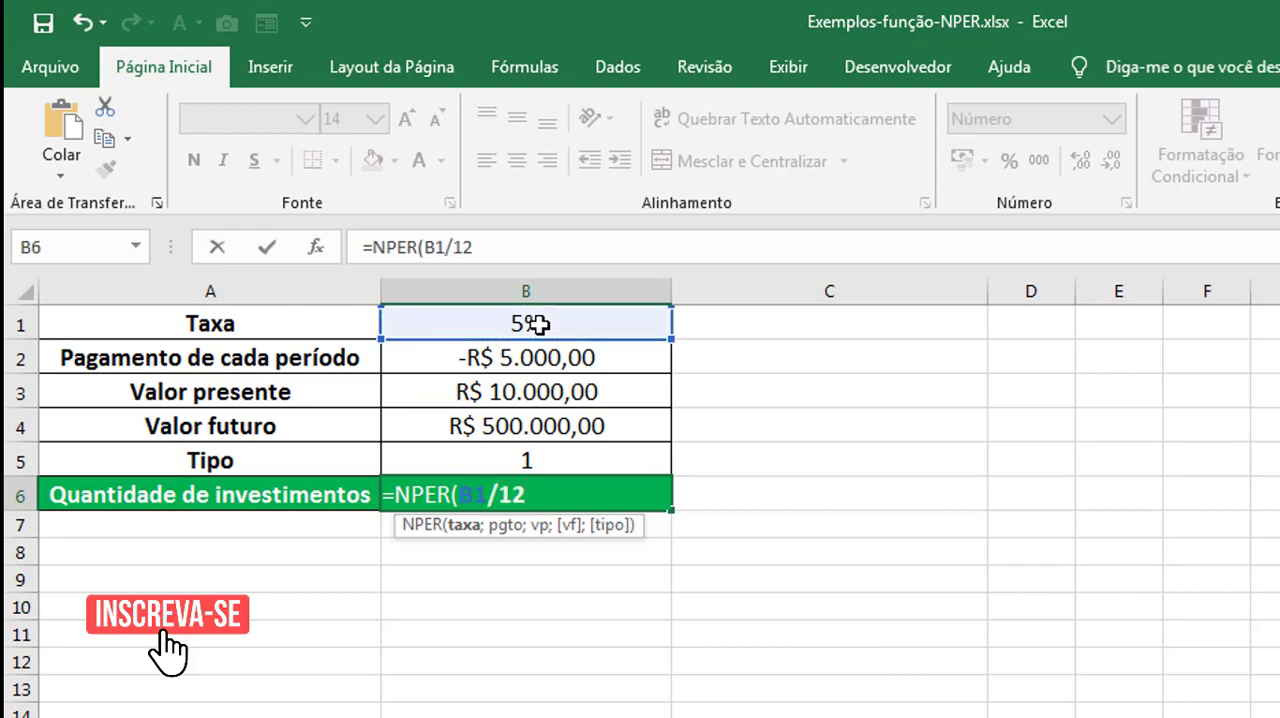
{"action": "type", "text": ";"}
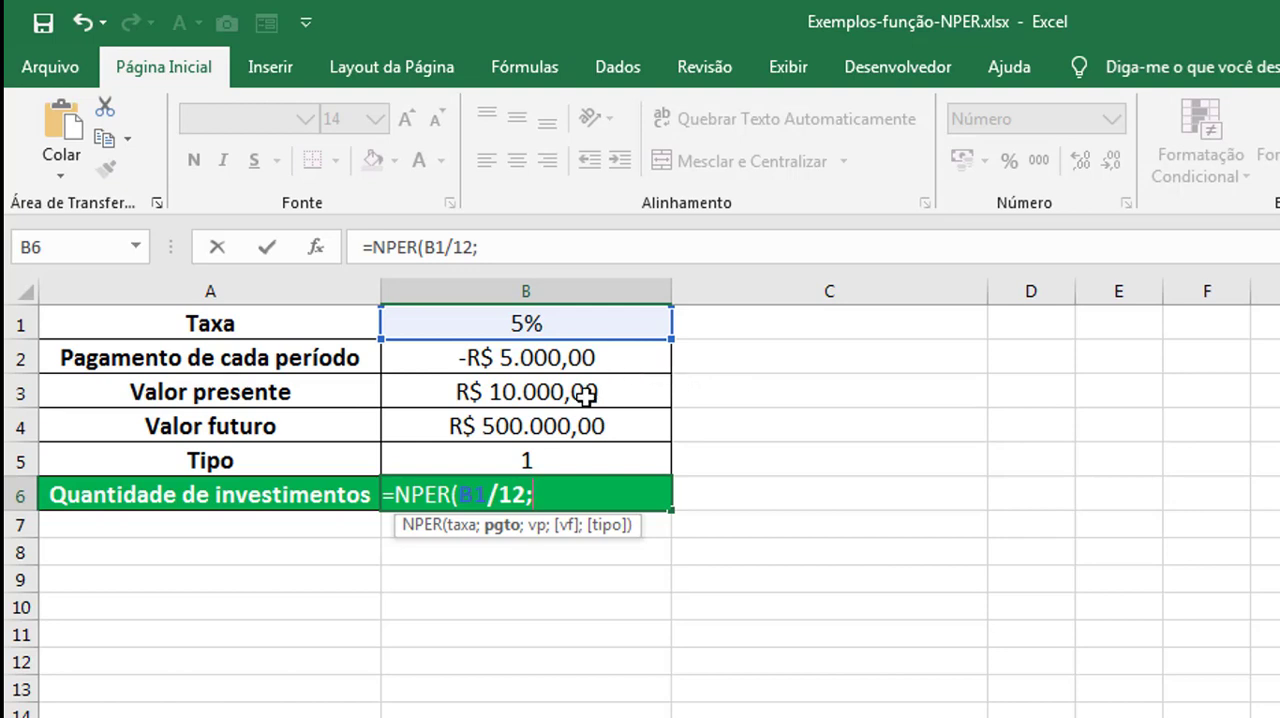
Add B2 as the payment and B3 as the present value to the NPER formula in B6.
{"action": "left_click", "coordinate": [580, 362]}
{"action": "type", "text": ";"}
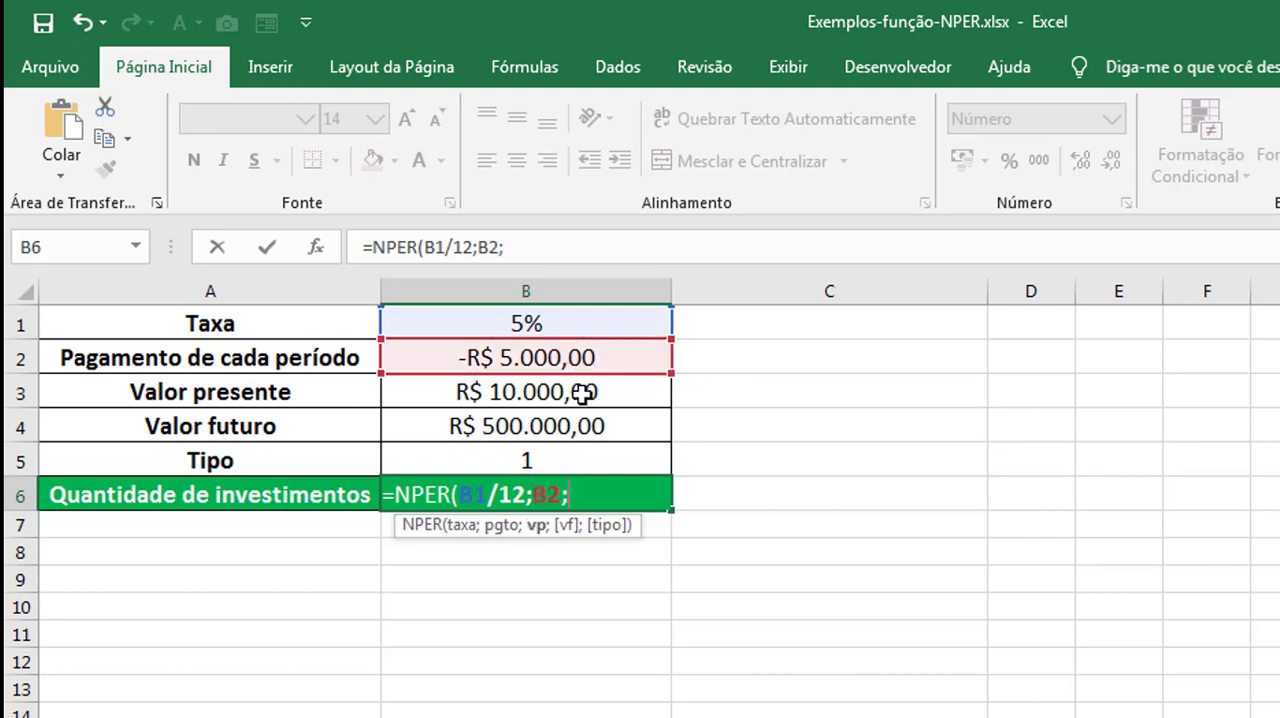
{"action": "left_click", "coordinate": [585, 394]}
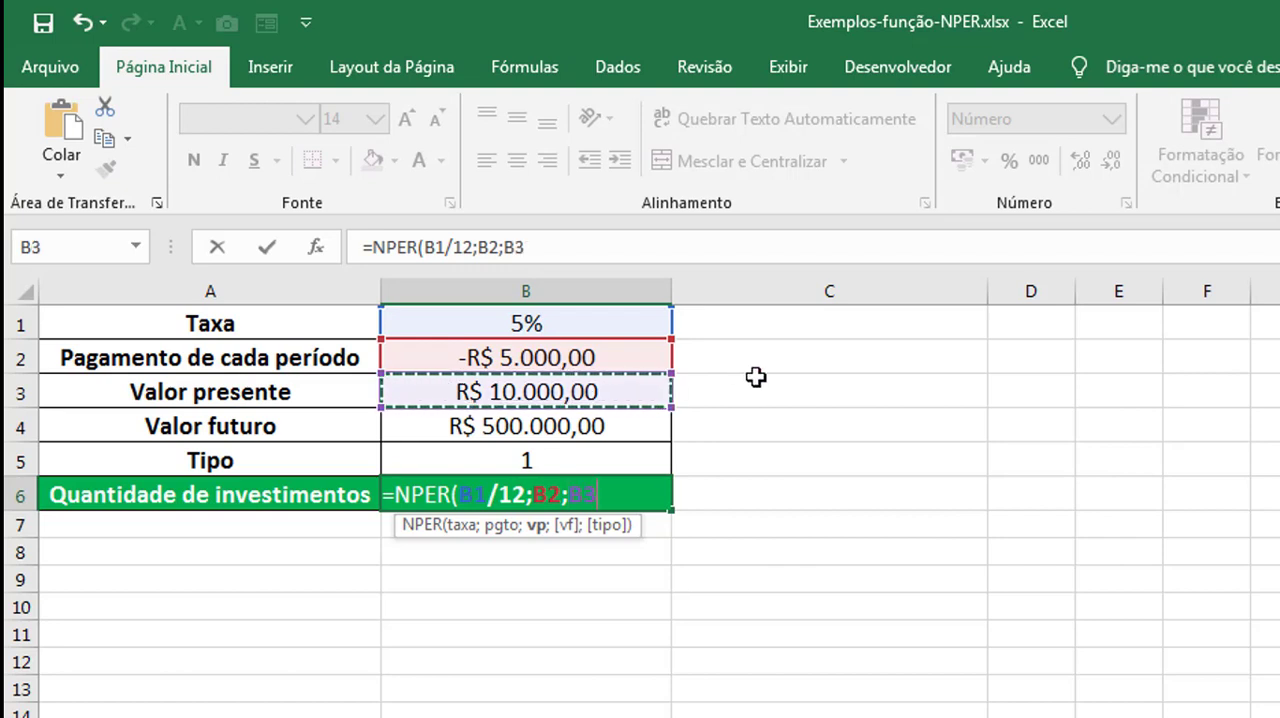
{"action": "type", "text": ";"}
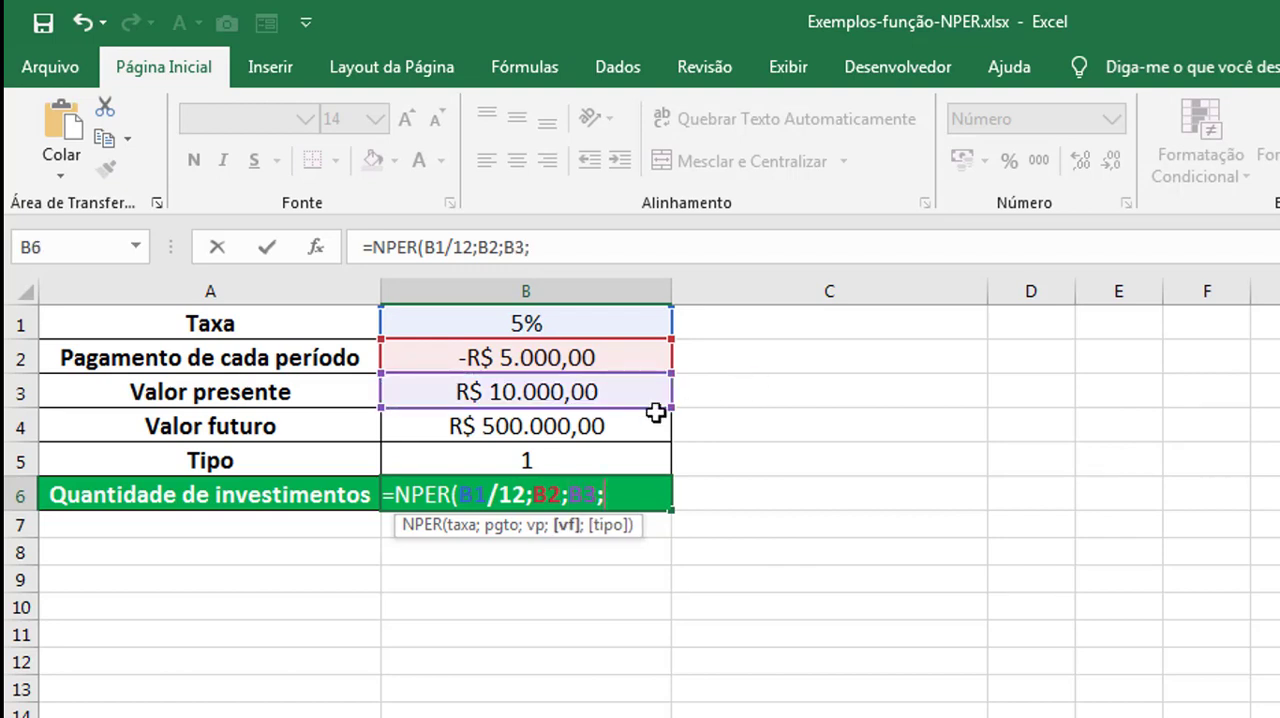
Add B4 as the future value and 1 as the type, completing the formula =NPER(B1/12;B2;B3;B4;1).
{"action": "left_click", "coordinate": [590, 426]}
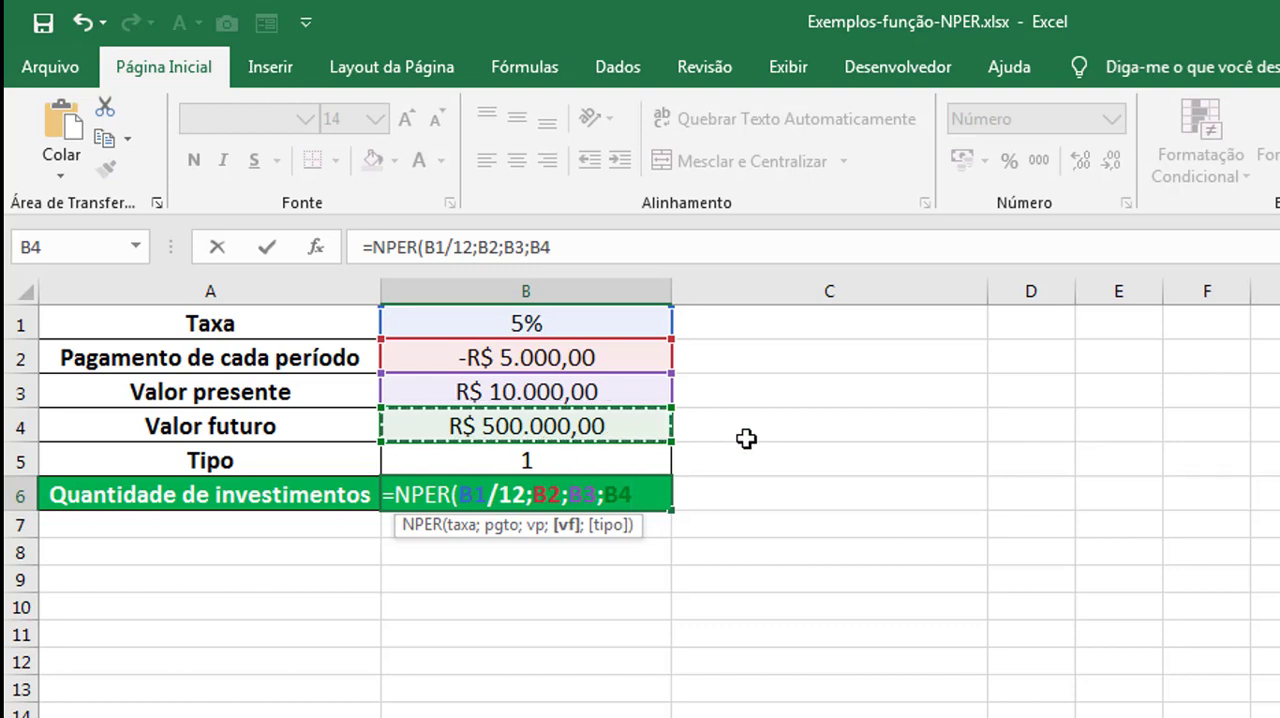
{"action": "type", "text": ";"}
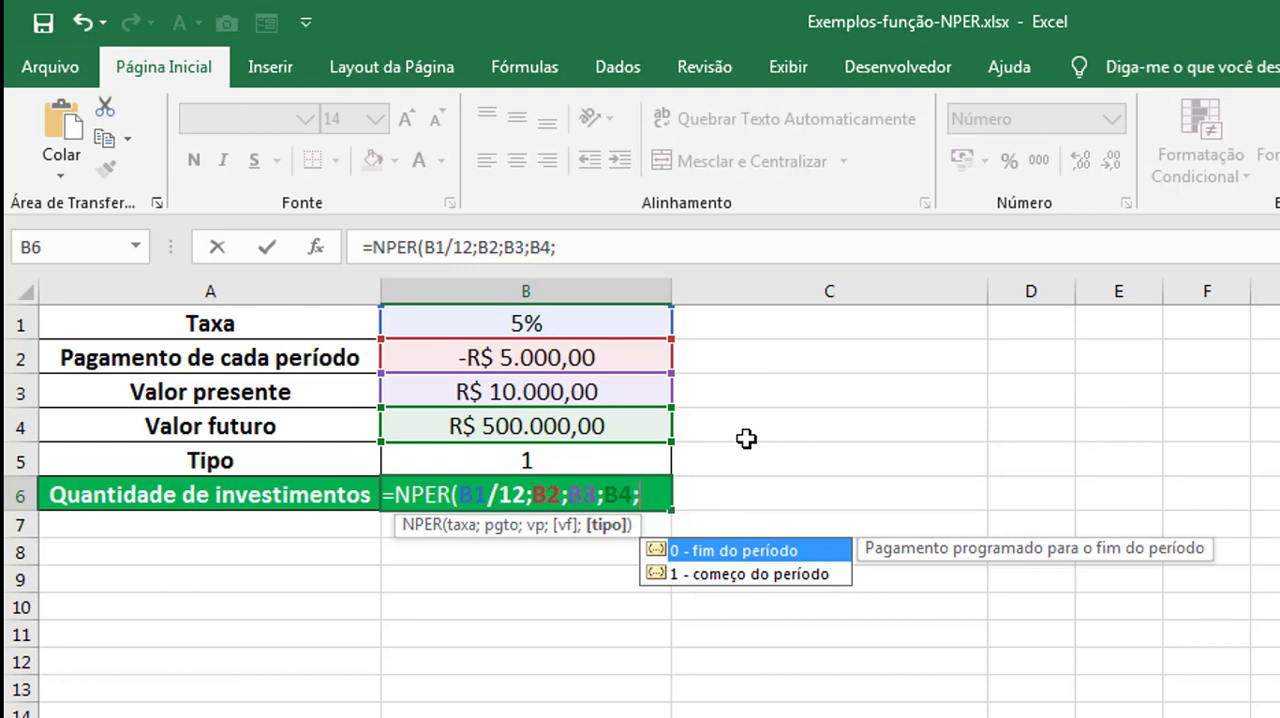
{"action": "type", "text": "1"}
{"action": "type", "text": ")"}
{"action": "key", "text": "Return"}
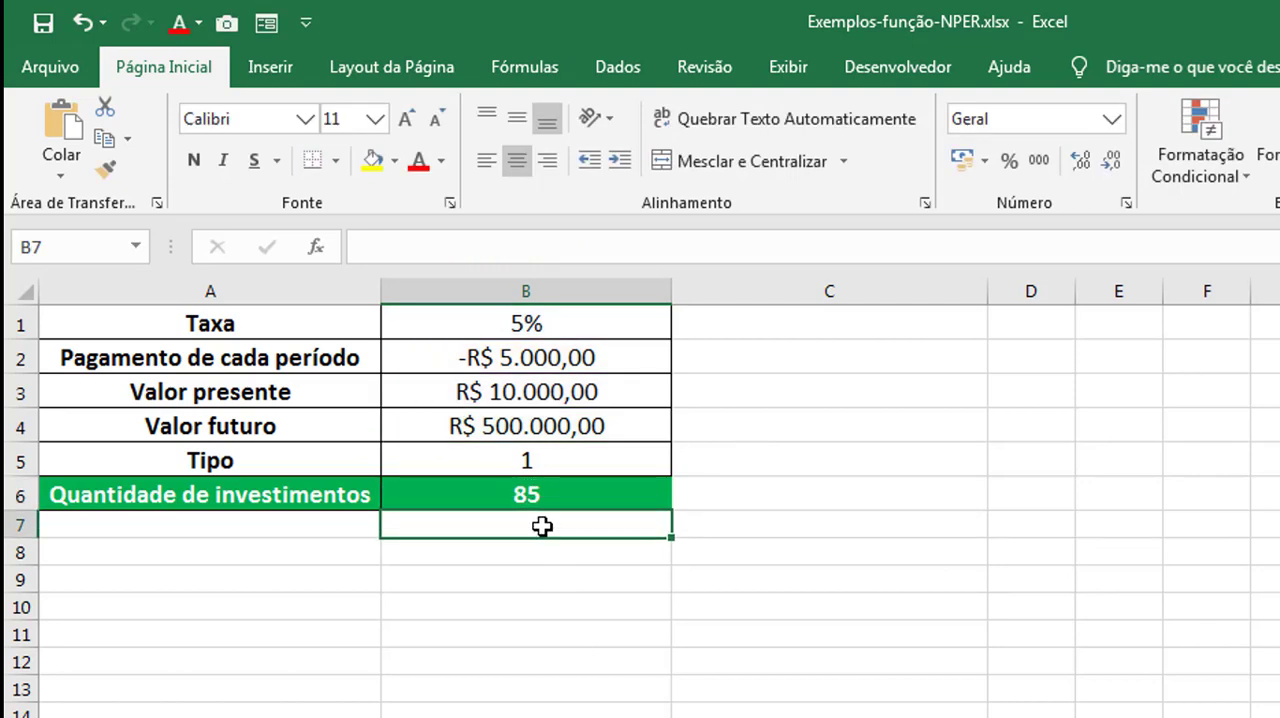
{"action": "left_click", "coordinate": [534, 498]}
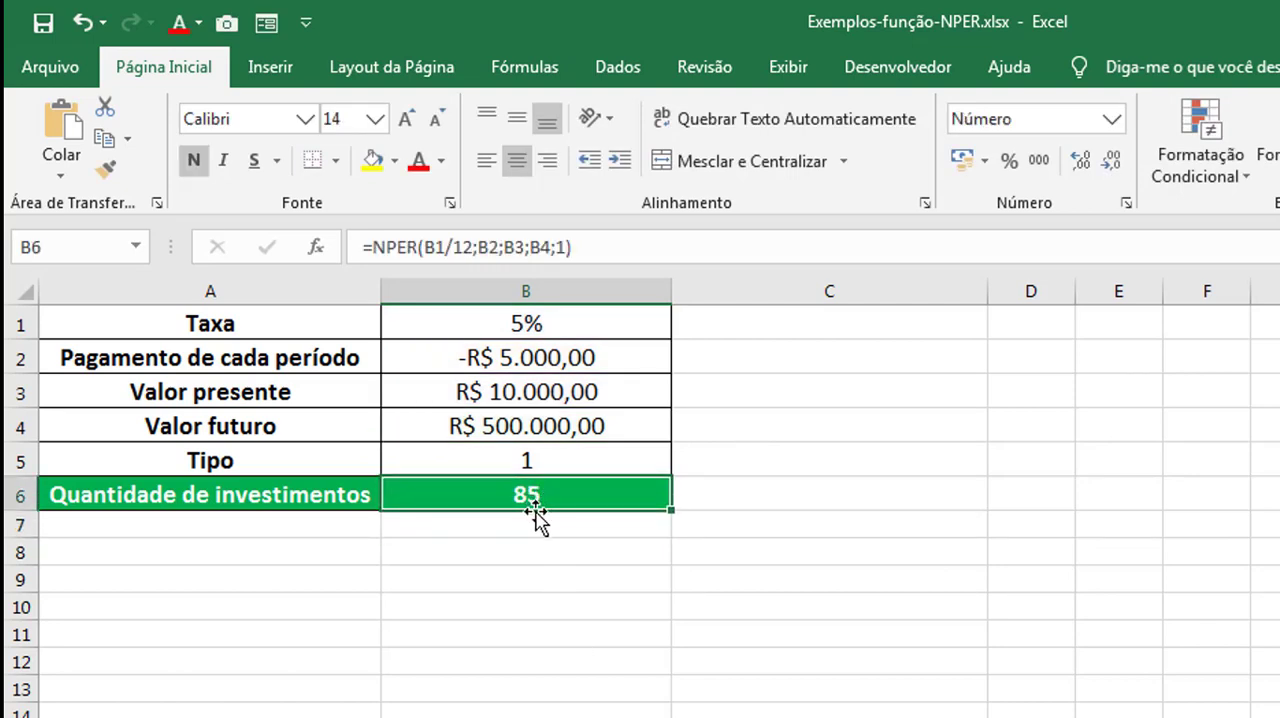